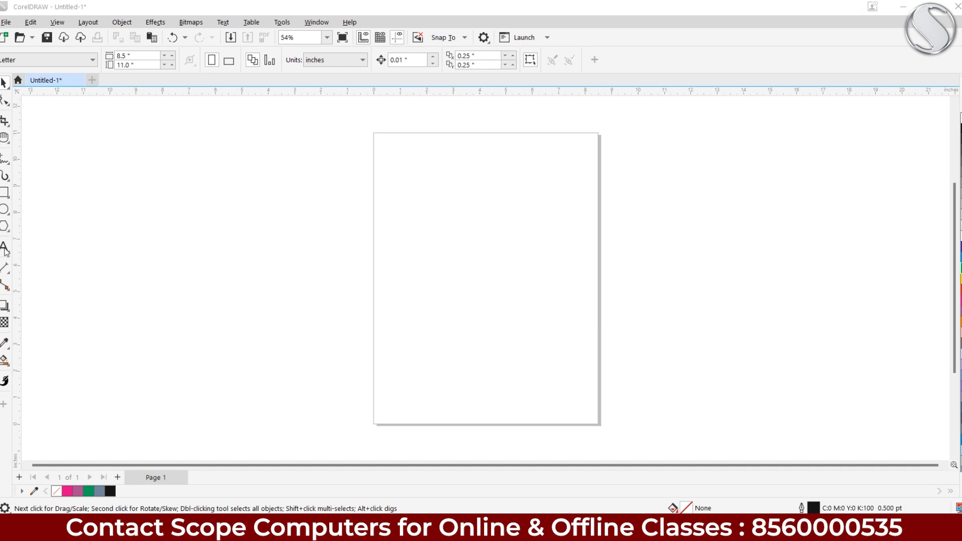
Switch to the Text tool (F8) in the toolbox
{"action": "left_click", "coordinate": [4, 248]}
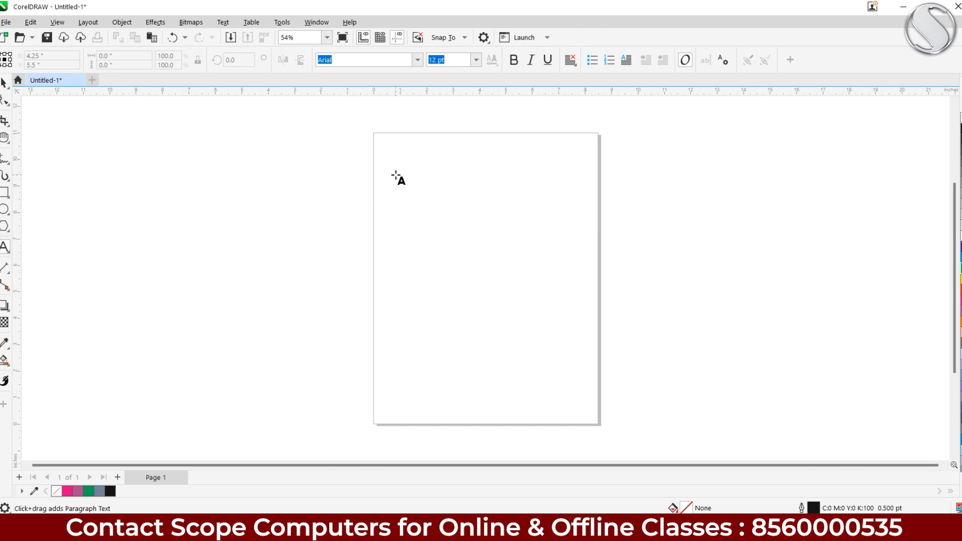
Type 'the quick brown fox' near the page top and shift it slightly right
{"action": "left_click", "coordinate": [400, 152]}
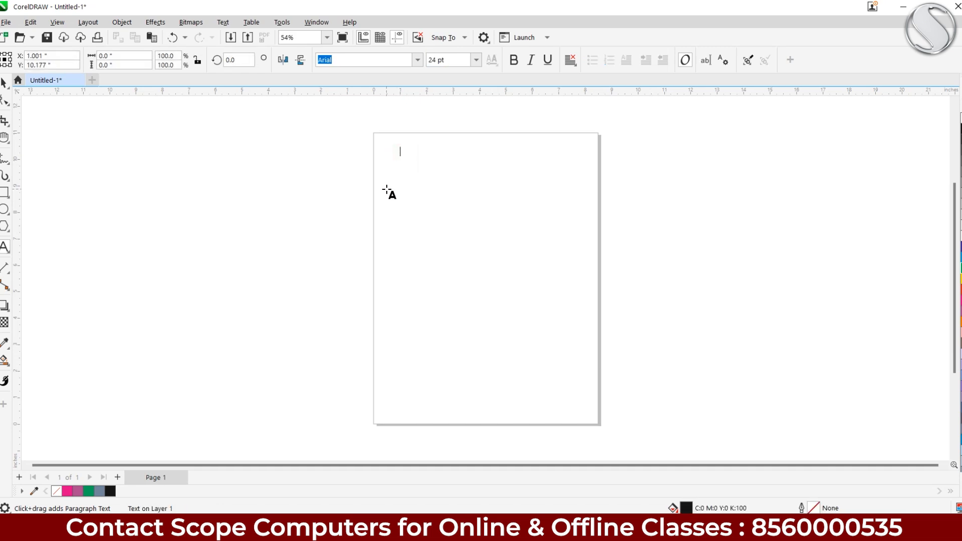
{"action": "scroll", "coordinate": [408, 141], "scroll_direction": "up", "scroll_amount": 4}
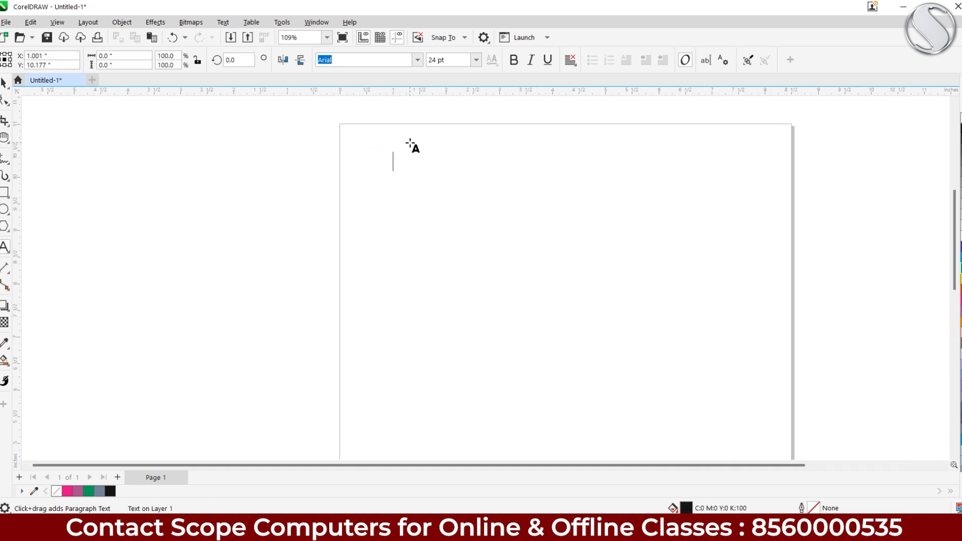
{"action": "scroll", "coordinate": [422, 143], "scroll_direction": "up", "scroll_amount": 1}
{"action": "left_click_drag", "start_coordinate": [422, 143], "coordinate": [311, 183]}
{"action": "left_click_drag", "start_coordinate": [399, 232], "coordinate": [316, 220]}
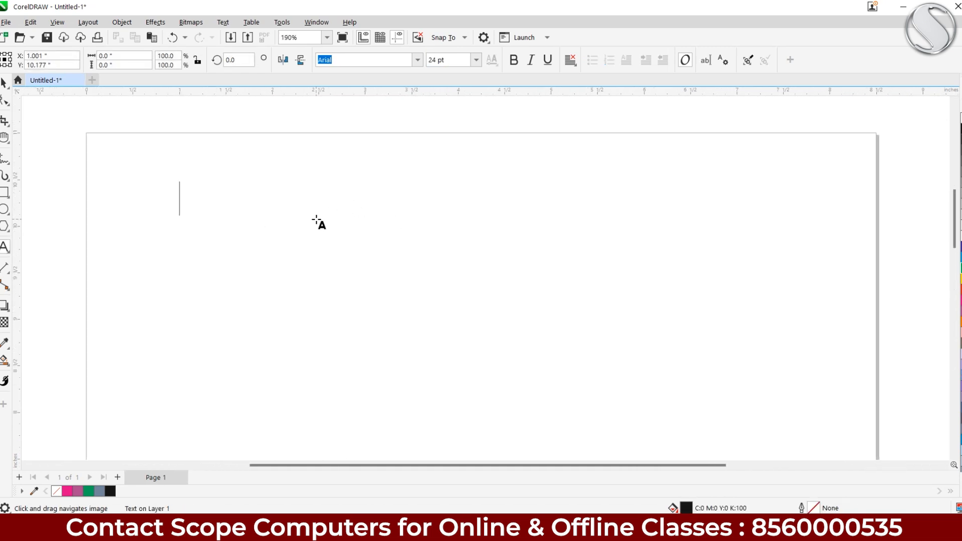
{"action": "type", "text": "the quick bw"}
{"action": "key", "text": "BackSpace"}
{"action": "type", "text": "rown "}
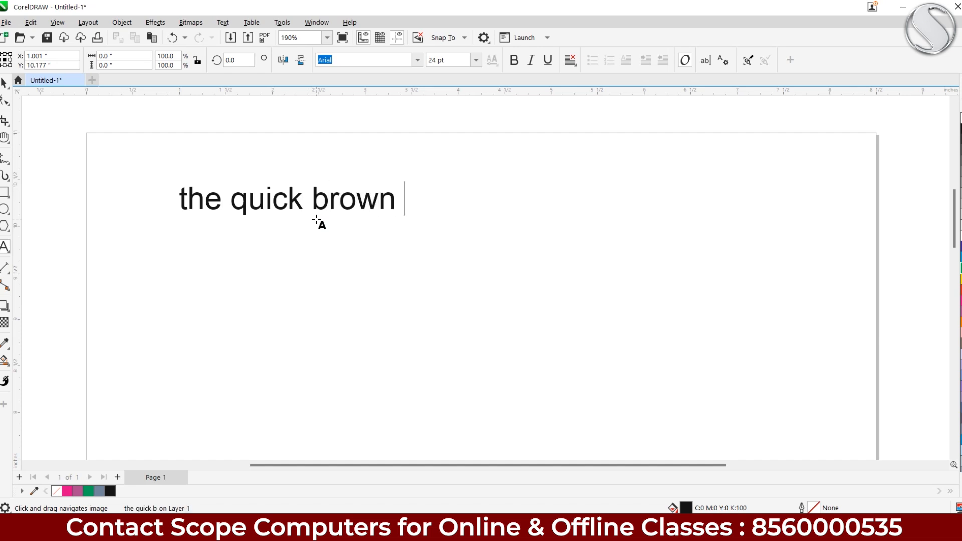
{"action": "type", "text": "fox"}
{"action": "left_click", "coordinate": [5, 81]}
{"action": "left_click_drag", "start_coordinate": [308, 201], "coordinate": [369, 194]}
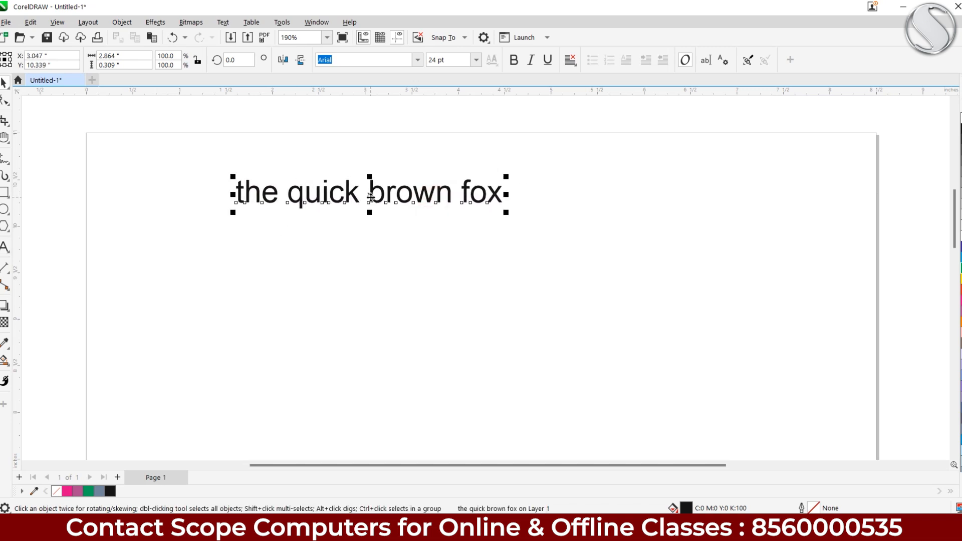
Scale the heading text up, then back down to about 51 pt
{"action": "left_click_drag", "start_coordinate": [509, 213], "coordinate": [794, 277]}
{"action": "left_click_drag", "start_coordinate": [233, 245], "coordinate": [119, 316]}
{"action": "left_click_drag", "start_coordinate": [792, 216], "coordinate": [864, 216]}
{"action": "left_click_drag", "start_coordinate": [866, 256], "coordinate": [692, 245]}
Colour the heading blue and move it up and to the right
{"action": "left_click", "coordinate": [959, 289]}
{"action": "left_click", "coordinate": [960, 300]}
{"action": "left_click", "coordinate": [961, 269]}
{"action": "left_click", "coordinate": [961, 258]}
{"action": "left_click", "coordinate": [960, 247]}
{"action": "left_click_drag", "start_coordinate": [402, 210], "coordinate": [451, 192]}
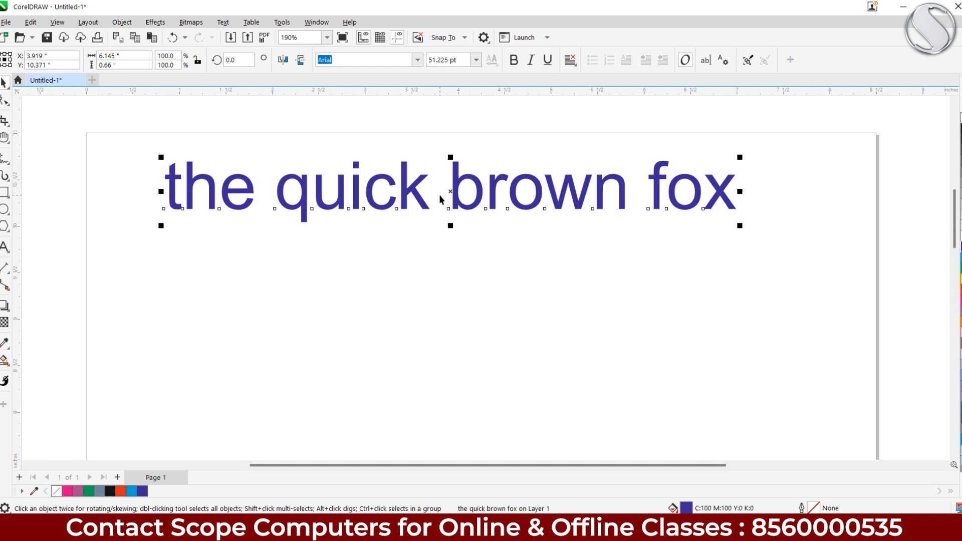
Drag out a paragraph text frame below the heading with the Text tool
{"action": "left_click", "coordinate": [5, 248]}
{"action": "left_click_drag", "start_coordinate": [174, 278], "coordinate": [165, 220]}
{"action": "left_click", "coordinate": [109, 185]}
{"action": "left_click_drag", "start_coordinate": [109, 184], "coordinate": [797, 441]}
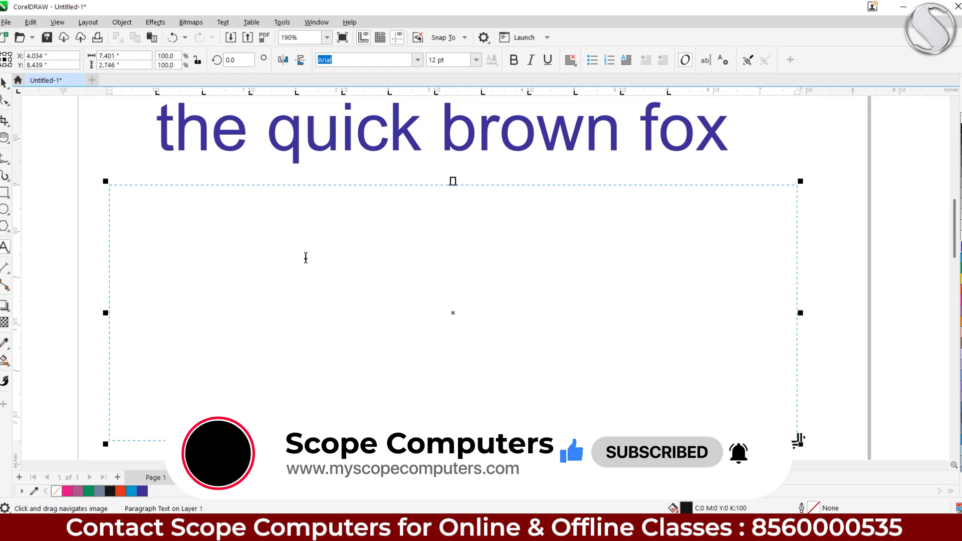
Type 'The quick brown fox jumps right over the lazy dog.' and paste copies into two paragraphs
{"action": "type", "text": "The quick "}
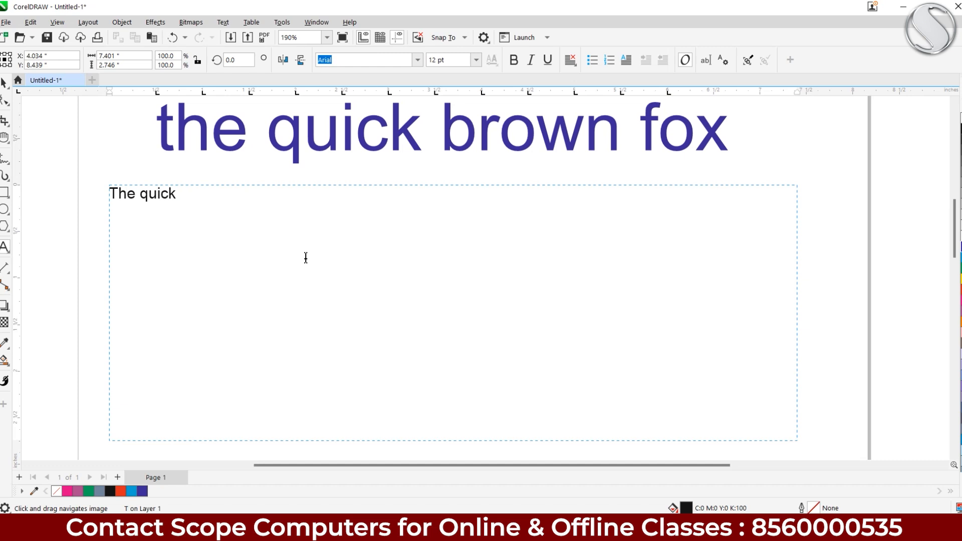
{"action": "type", "text": "brown fox jumps right ove"}
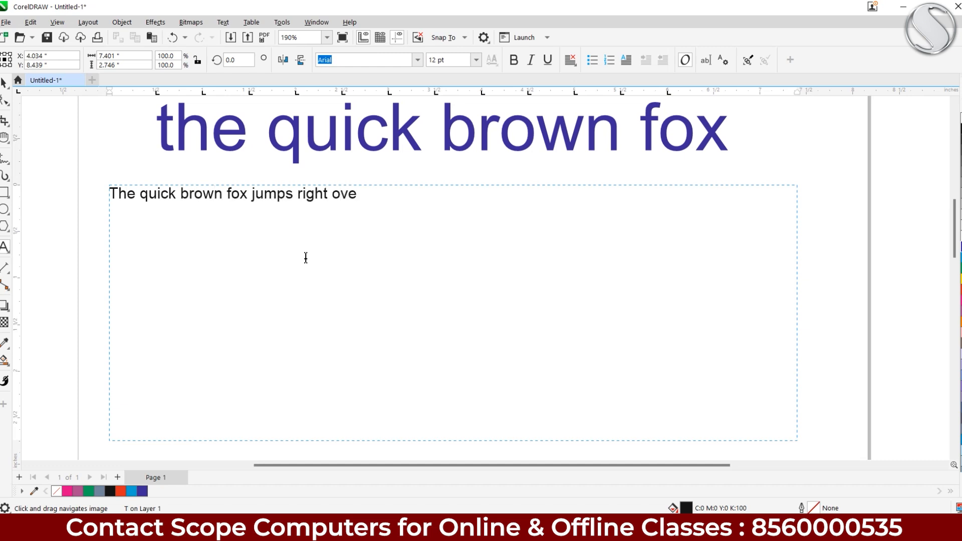
{"action": "type", "text": "r the lazy dog. theq u"}
{"action": "key", "text": "BackSpace"}
{"action": "key", "text": "BackSpace"}
{"action": "key", "text": "BackSpace"}
{"action": "key", "text": "BackSpace"}
{"action": "key", "text": "BackSpace"}
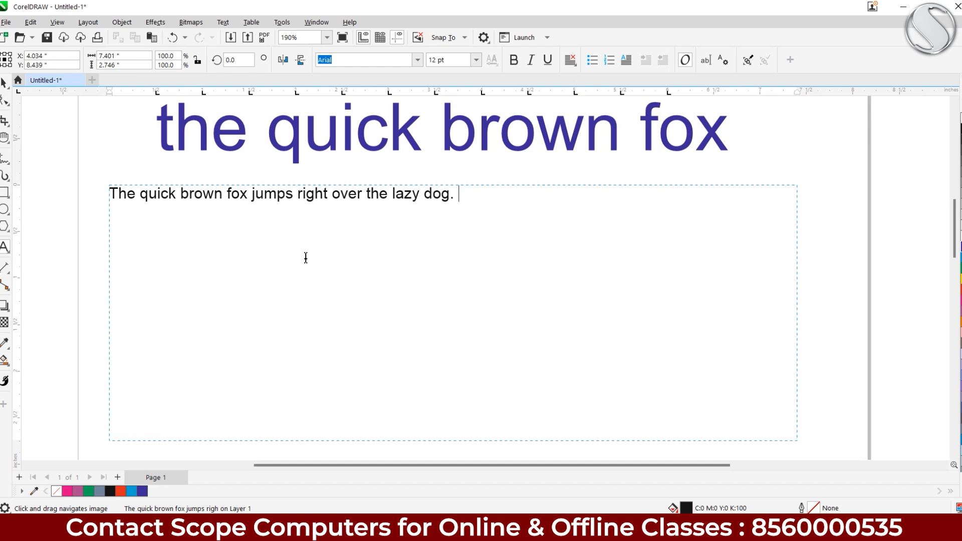
{"action": "key", "text": "ctrl+a"}
{"action": "key", "text": "ctrl+c"}
{"action": "key", "text": "Right"}
{"action": "key", "text": "ctrl+v"}
{"action": "key", "text": "ctrl+v"}
{"action": "key", "text": "ctrl+v"}
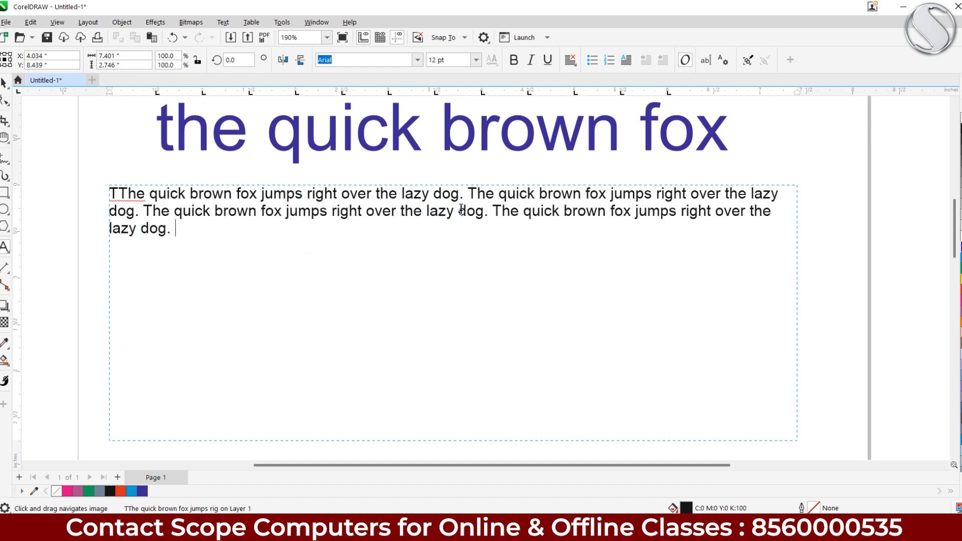
{"action": "key", "text": "ctrl+v"}
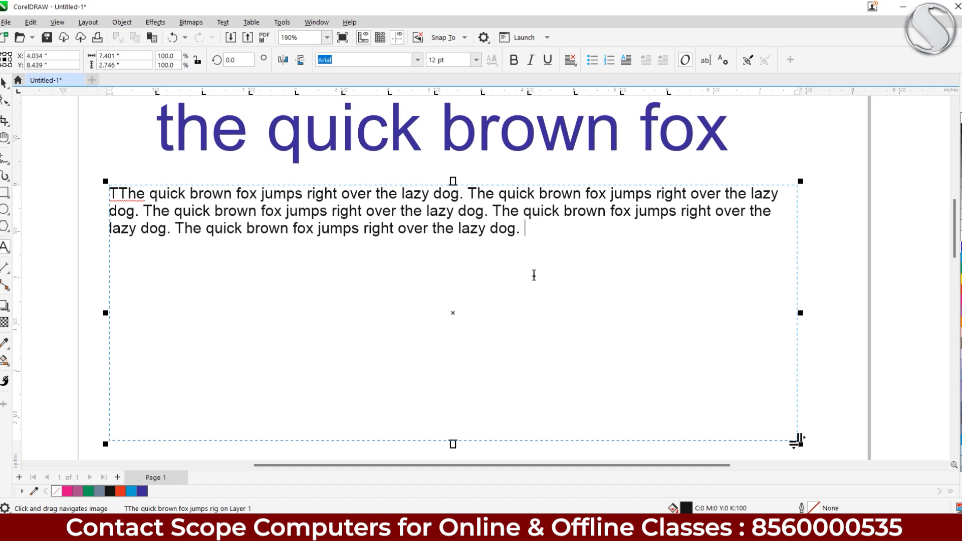
{"action": "key", "text": "Return"}
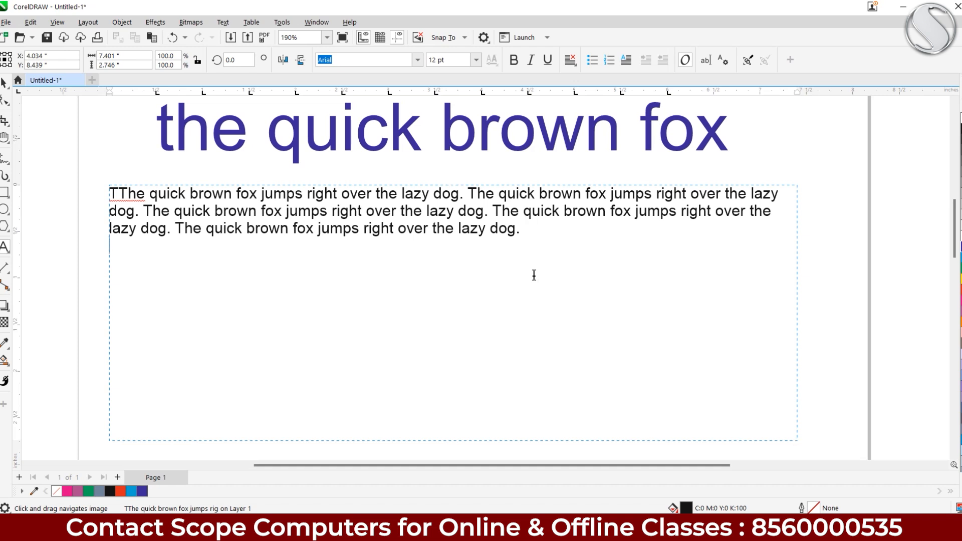
{"action": "key", "text": "ctrl+v"}
{"action": "key", "text": "ctrl+v"}
{"action": "key", "text": "ctrl+v"}
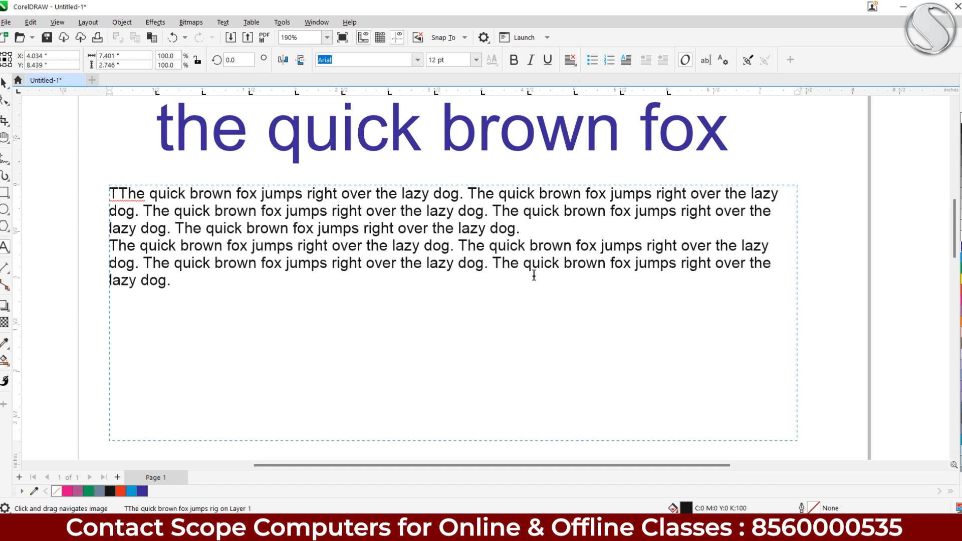
Paste a copy of both paragraphs at the end of the text
{"action": "left_click_drag", "start_coordinate": [172, 280], "coordinate": [101, 203]}
{"action": "key", "text": "ctrl+c"}
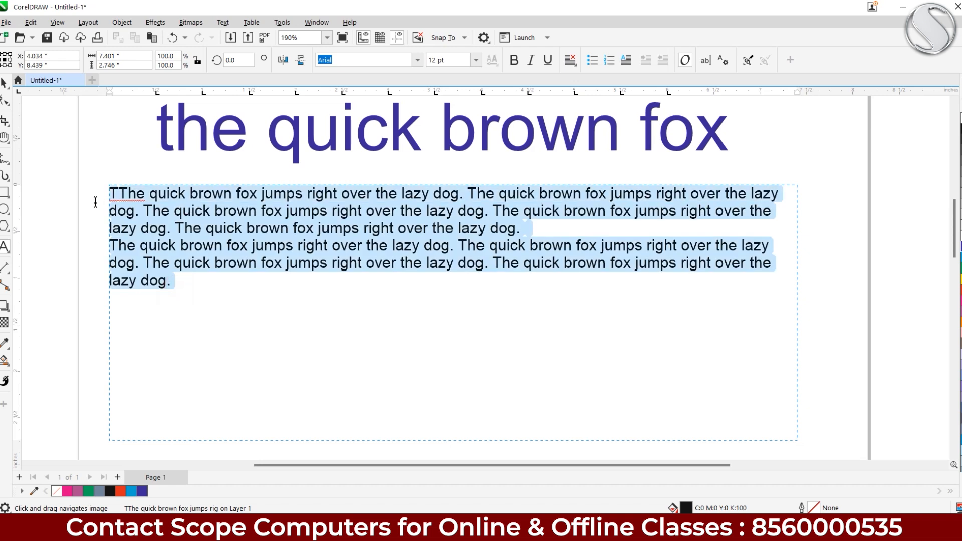
{"action": "left_click", "coordinate": [179, 282]}
{"action": "key", "text": "ctrl+v"}
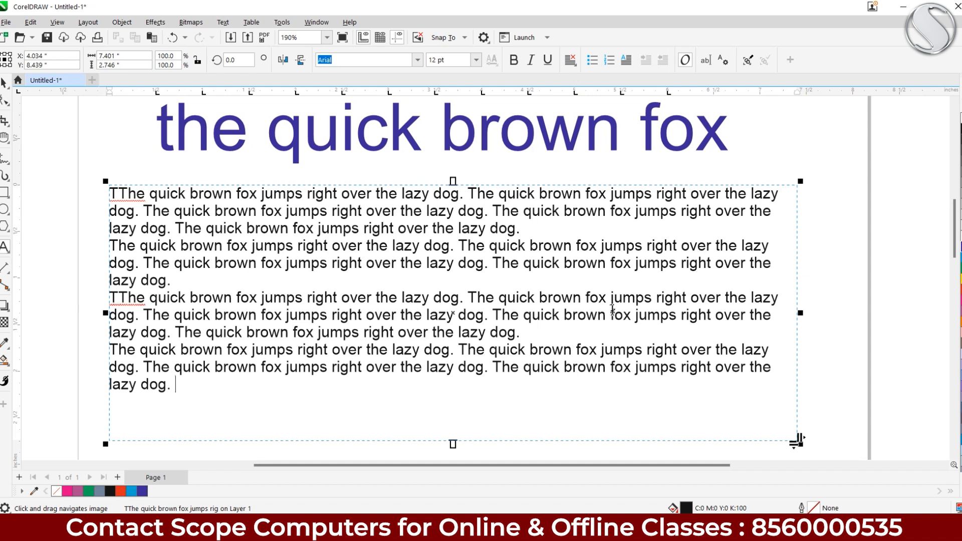
Resize the paragraph frame to about 6.56 inches wide and 7.92 inches tall
{"action": "left_click_drag", "start_coordinate": [802, 313], "coordinate": [724, 309]}
{"action": "left_click_drag", "start_coordinate": [333, 337], "coordinate": [370, 239]}
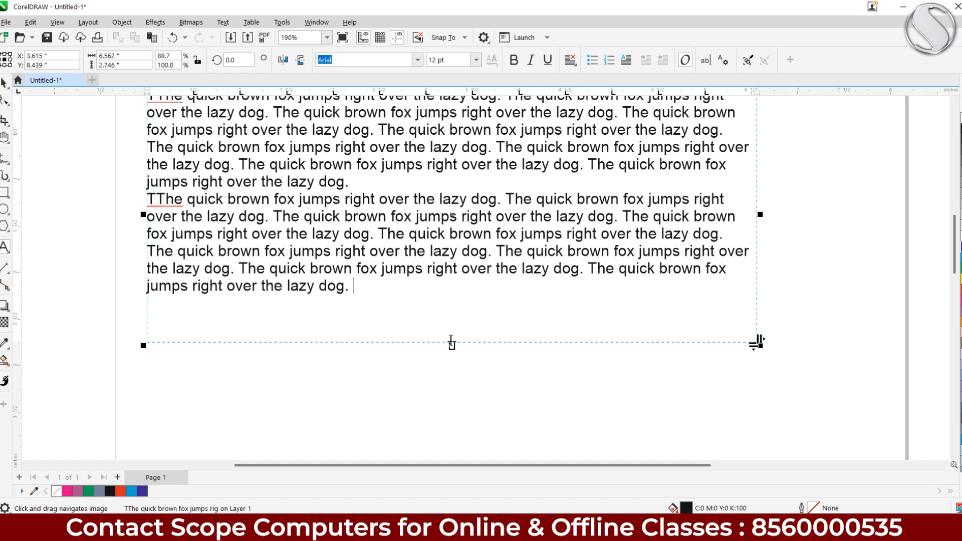
{"action": "scroll", "coordinate": [450, 339], "scroll_direction": "down", "scroll_amount": 2}
{"action": "left_click_drag", "start_coordinate": [451, 344], "coordinate": [454, 443]}
{"action": "left_click_drag", "start_coordinate": [446, 389], "coordinate": [425, 294]}
{"action": "left_click_drag", "start_coordinate": [445, 378], "coordinate": [421, 271]}
{"action": "scroll", "coordinate": [421, 272], "scroll_direction": "down", "scroll_amount": 2}
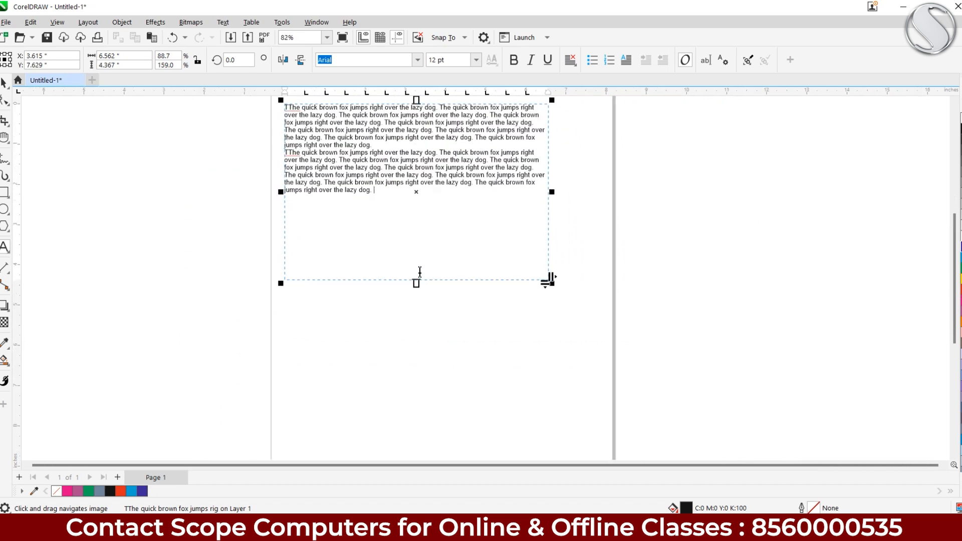
{"action": "scroll", "coordinate": [430, 285], "scroll_direction": "down", "scroll_amount": 1}
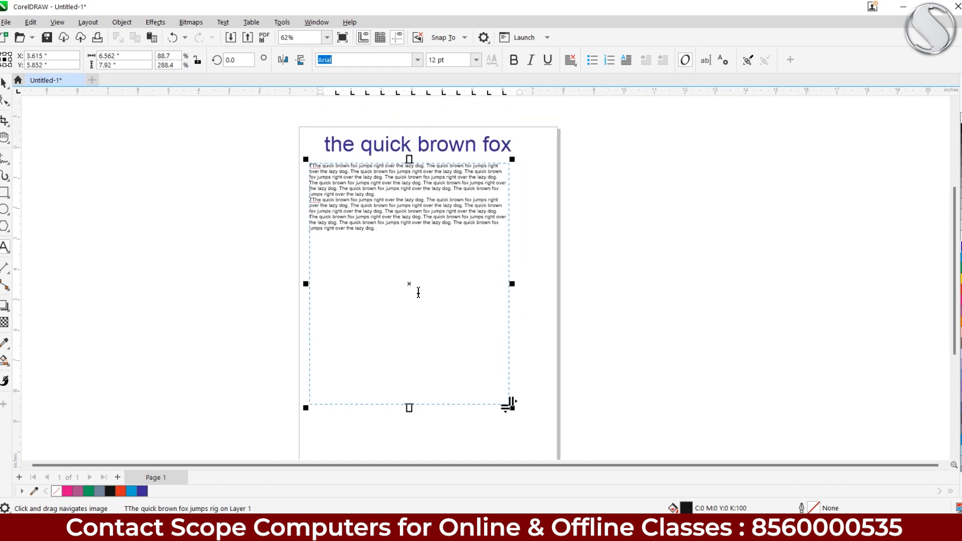
Widen the paragraph frame so the text reflows, then select the blue heading
{"action": "left_click_drag", "start_coordinate": [512, 284], "coordinate": [548, 308]}
{"action": "left_click", "coordinate": [4, 84]}
{"action": "left_click", "coordinate": [331, 143]}
Add six lines of random typed text to the heading
{"action": "left_click", "coordinate": [4, 247]}
{"action": "type", "text": "as;ldkfaj f;lakfj a;lskfj a;lkj a;sfkjas ;lfdkajd ;lka"}
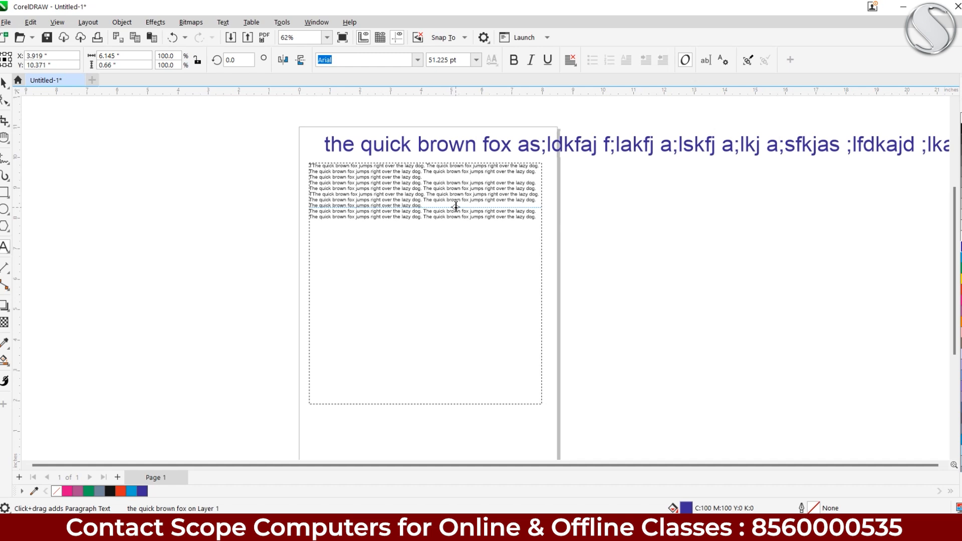
{"action": "key", "text": "Return"}
{"action": "type", "text": ";lsadkfja ;slkfjas f;lakjf a"}
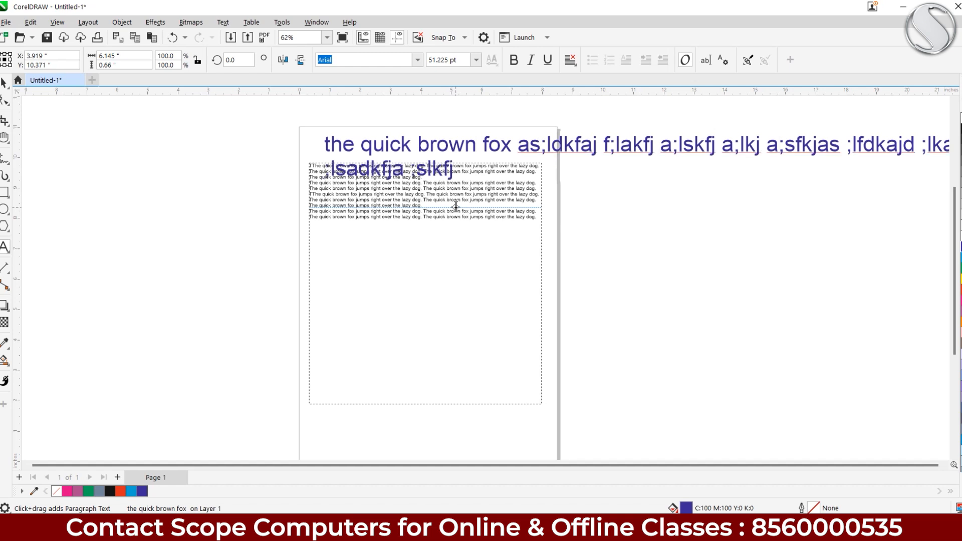
{"action": "key", "text": "Return"}
{"action": "type", "text": "a;sdlkfja ;fdlkajf sdas"}
{"action": "key", "text": "Return"}
{"action": "type", "text": "as;lkfdja ;slfdkja"}
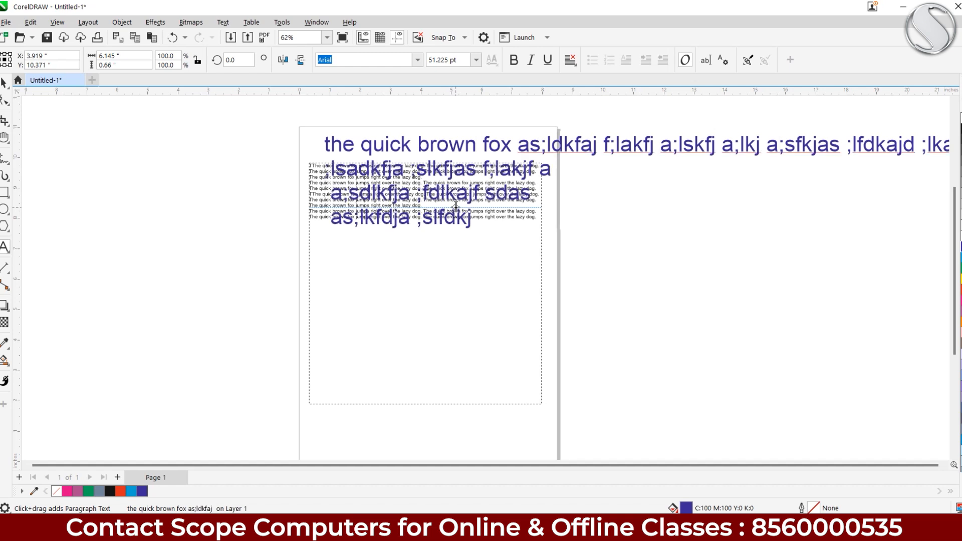
{"action": "key", "text": "Return"}
{"action": "type", "text": "a sd;flkasj df"}
{"action": "key", "text": "Return"}
{"action": "type", "text": "a;lskdfj a;lsdfkj"}
{"action": "key", "text": "Return"}
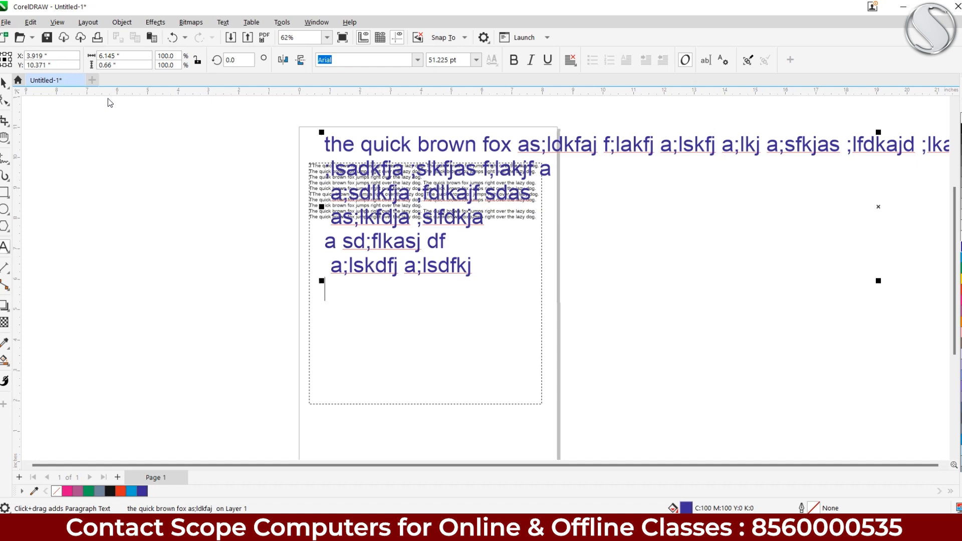
Move the heading off the page to the right and delete it
{"action": "left_click", "coordinate": [4, 83]}
{"action": "left_click_drag", "start_coordinate": [355, 146], "coordinate": [608, 154]}
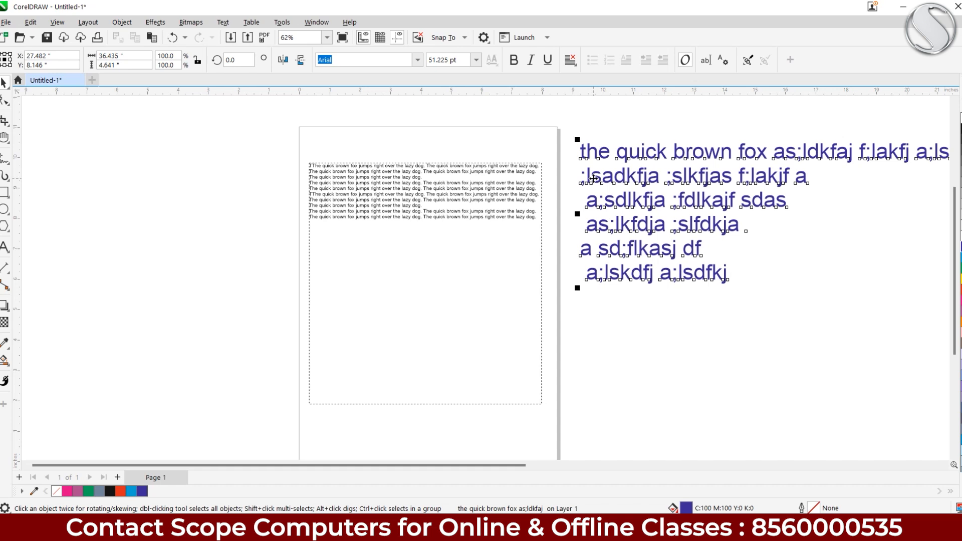
{"action": "key", "text": "Delete"}
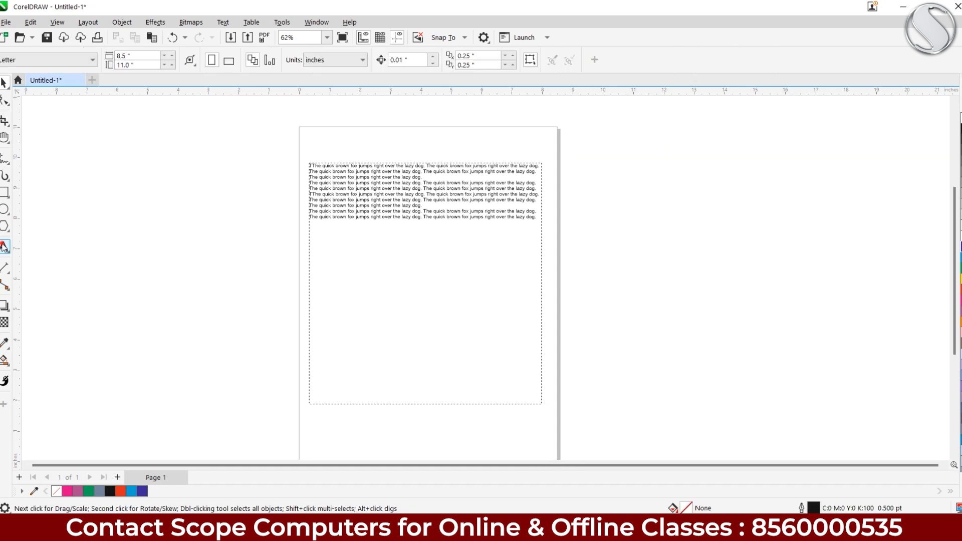
Add the heading 'The quick brown fox jumps right over the lazy dog.' near the page top
{"action": "left_click", "coordinate": [4, 246]}
{"action": "left_click", "coordinate": [325, 139]}
{"action": "type", "text": "The "}
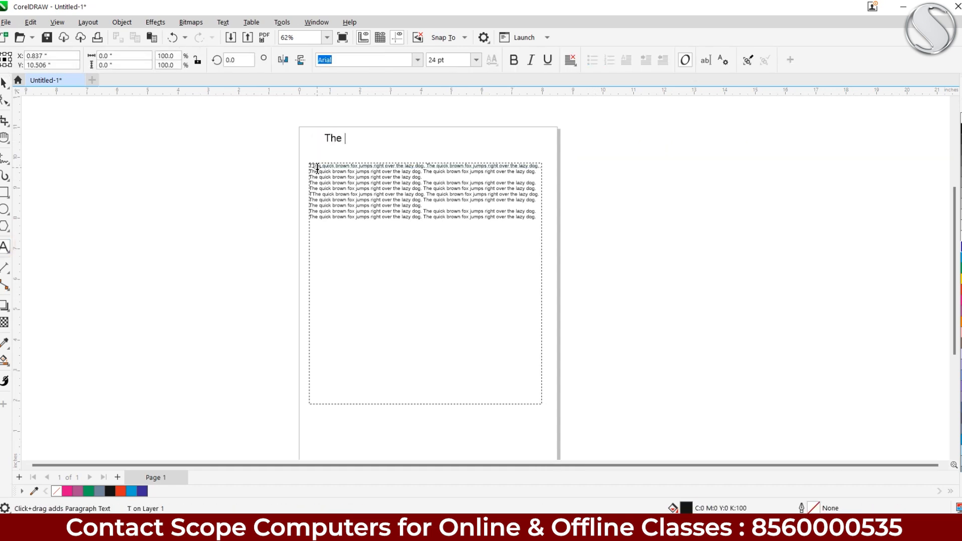
{"action": "type", "text": "quick brown fox jamp"}
{"action": "key", "text": "BackSpace"}
{"action": "key", "text": "BackSpace"}
{"action": "key", "text": "BackSpace"}
{"action": "type", "text": "umps ri"}
{"action": "key", "text": "BackSpace"}
{"action": "key", "text": "BackSpace"}
{"action": "type", "text": "right over the lazy dog."}
{"action": "left_click", "coordinate": [4, 83]}
{"action": "left_click_drag", "start_coordinate": [368, 142], "coordinate": [337, 154]}
Stretch the paragraph frame down to about 9.37 inches tall and slightly wider
{"action": "left_click", "coordinate": [358, 184]}
{"action": "left_click", "coordinate": [341, 183]}
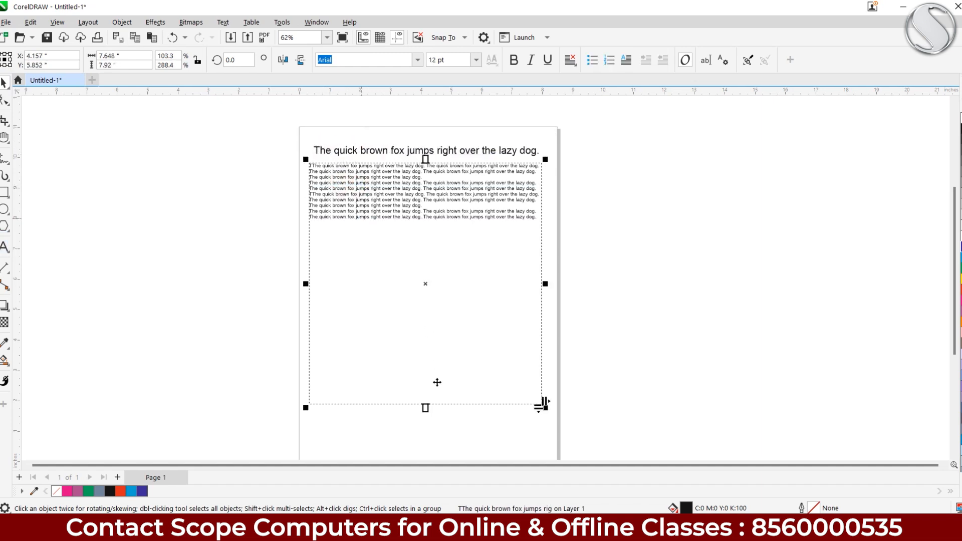
{"action": "scroll", "coordinate": [428, 328], "scroll_direction": "down", "scroll_amount": 3}
{"action": "left_click_drag", "start_coordinate": [424, 311], "coordinate": [427, 356]}
{"action": "scroll", "coordinate": [419, 296], "scroll_direction": "up", "scroll_amount": 3}
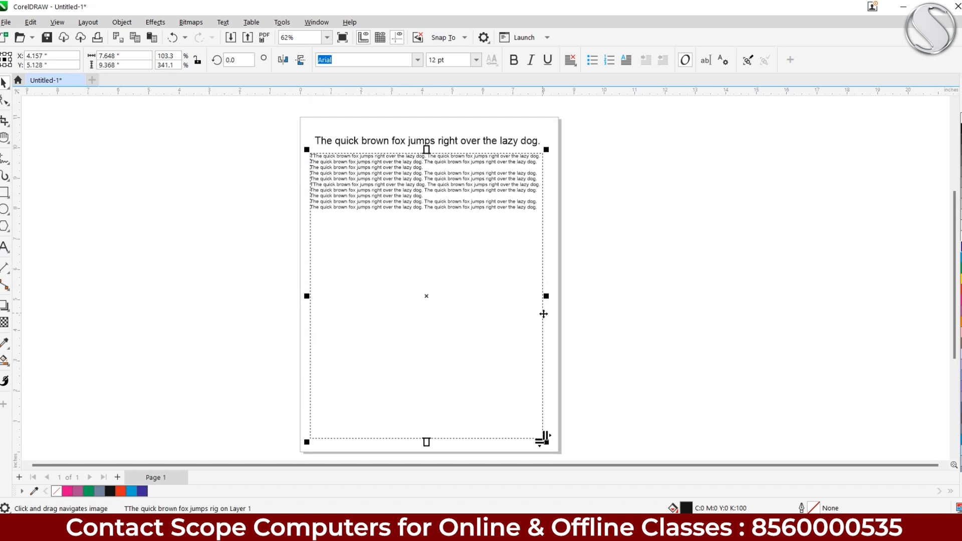
{"action": "left_click_drag", "start_coordinate": [546, 296], "coordinate": [551, 296]}
{"action": "scroll", "coordinate": [384, 168], "scroll_direction": "up", "scroll_amount": 1}
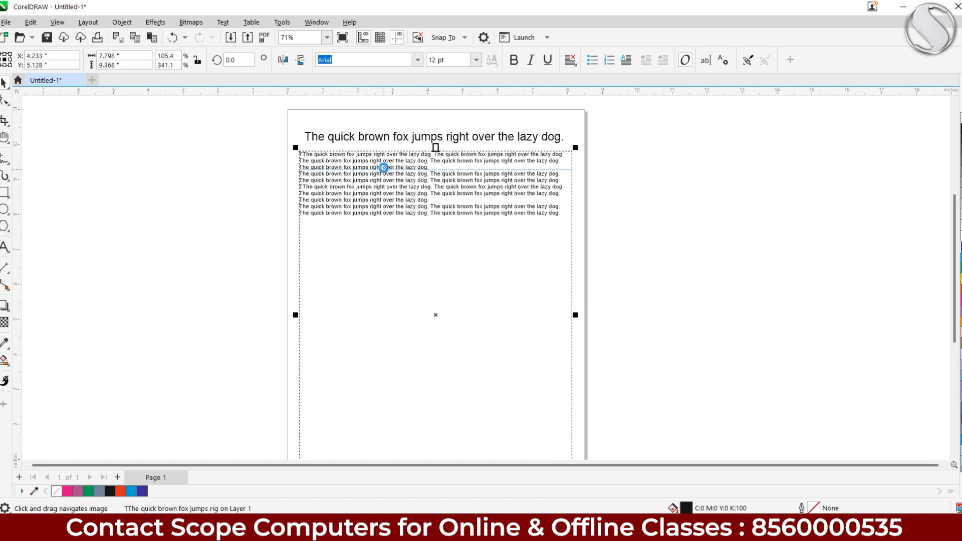
{"action": "scroll", "coordinate": [383, 168], "scroll_direction": "up", "scroll_amount": 1}
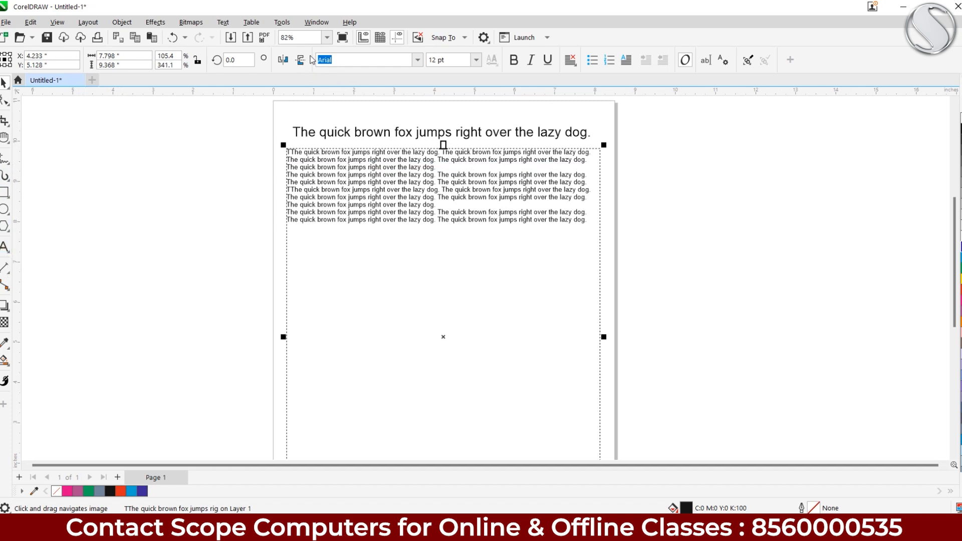
Set the paragraph text font to BernhardTango
{"action": "left_click", "coordinate": [416, 62]}
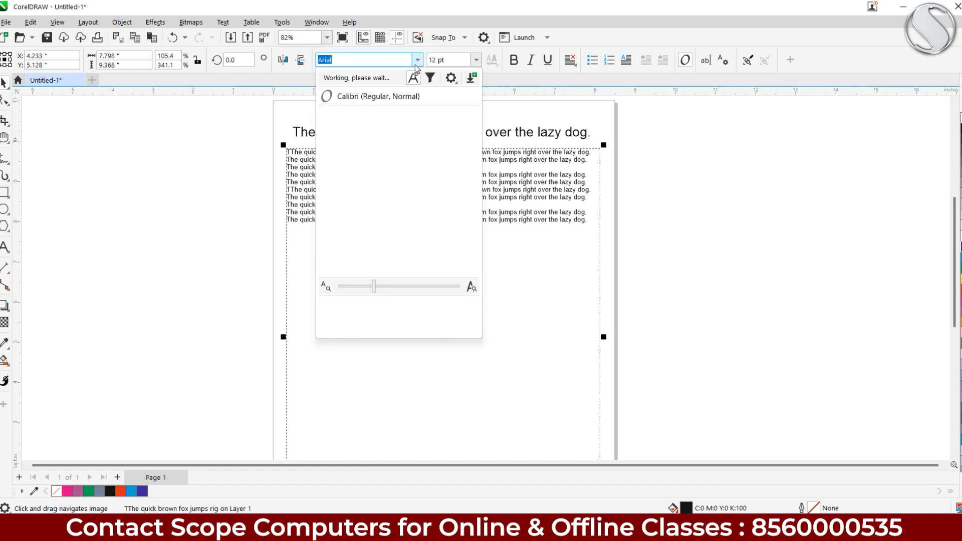
{"action": "scroll", "coordinate": [396, 195], "scroll_direction": "down", "scroll_amount": 5}
{"action": "scroll", "coordinate": [392, 194], "scroll_direction": "down", "scroll_amount": 8}
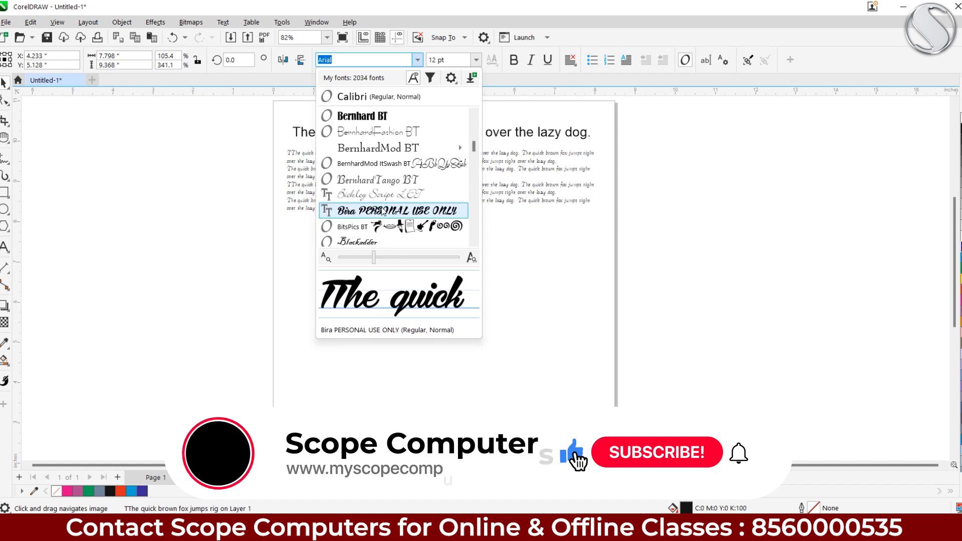
{"action": "left_click", "coordinate": [380, 180]}
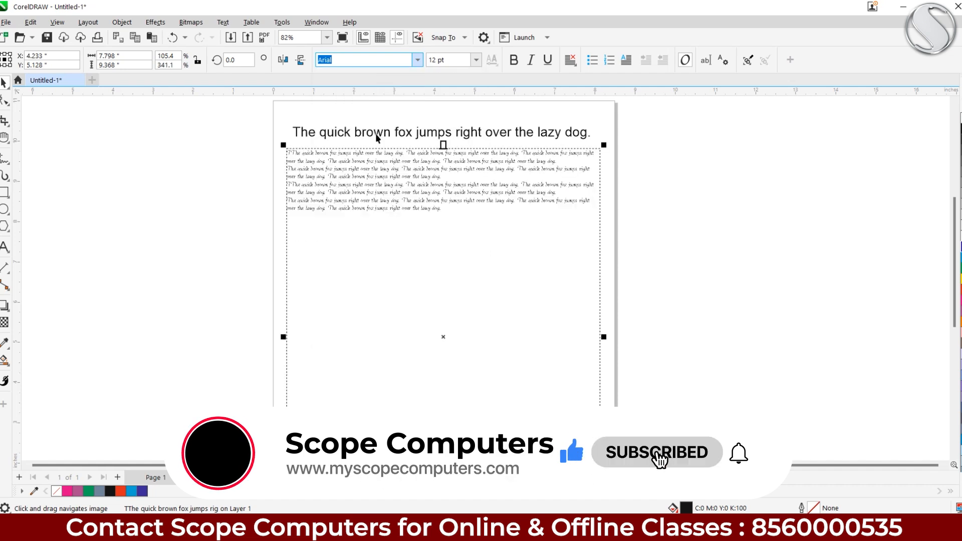
Set the heading to BahamasHeavy at 24 pt after trying 72 and 11 pt
{"action": "left_click", "coordinate": [376, 132]}
{"action": "left_click", "coordinate": [417, 60]}
{"action": "scroll", "coordinate": [376, 160], "scroll_direction": "down", "scroll_amount": 5}
{"action": "left_click", "coordinate": [368, 148]}
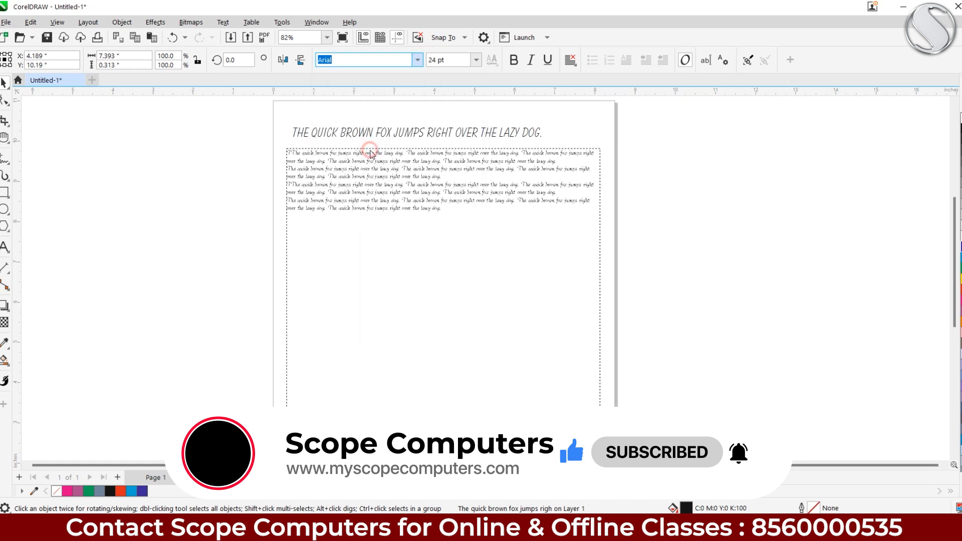
{"action": "left_click", "coordinate": [476, 60]}
{"action": "left_click", "coordinate": [452, 228]}
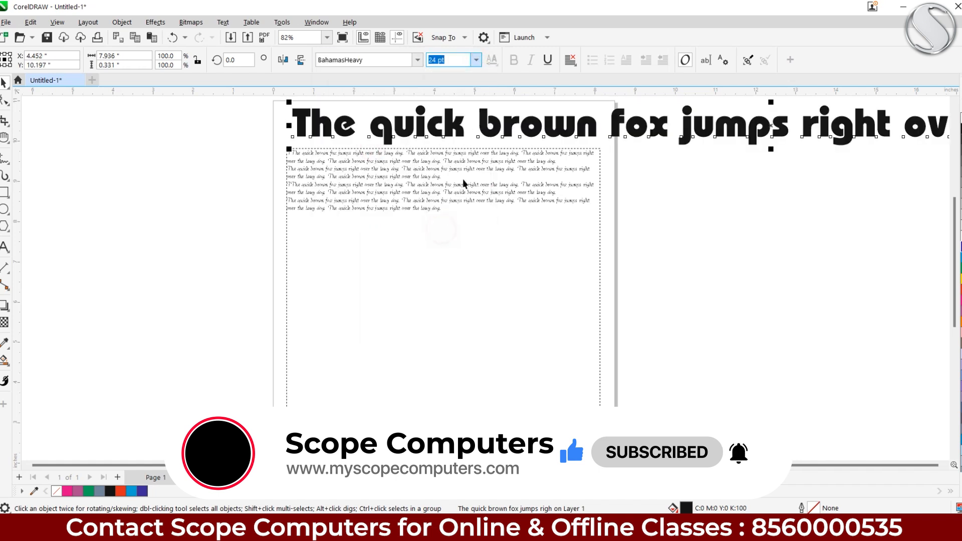
{"action": "left_click", "coordinate": [476, 60]}
{"action": "left_click", "coordinate": [458, 133]}
{"action": "left_click", "coordinate": [476, 59]}
{"action": "left_click", "coordinate": [449, 188]}
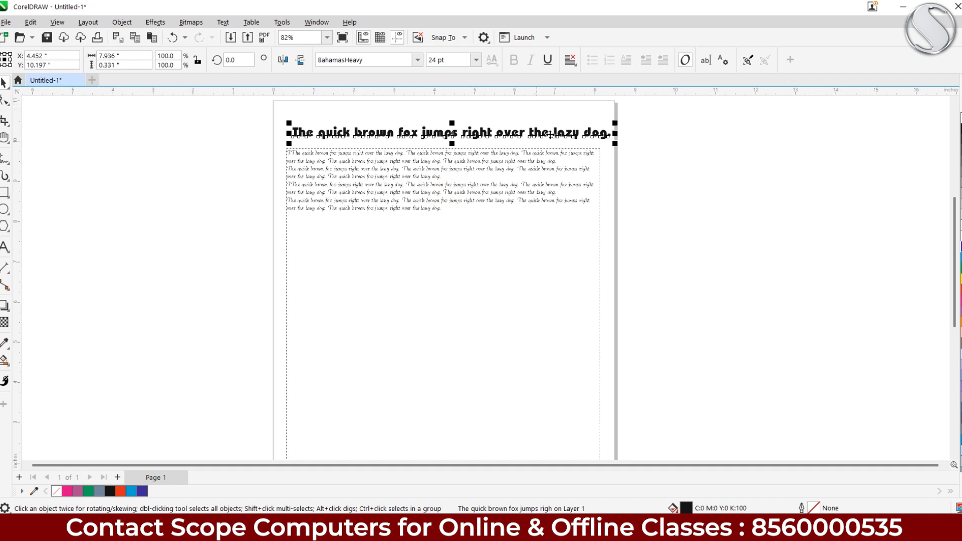
Set the heading to 18 pt, then scale it up by its corner handle
{"action": "left_click", "coordinate": [476, 59]}
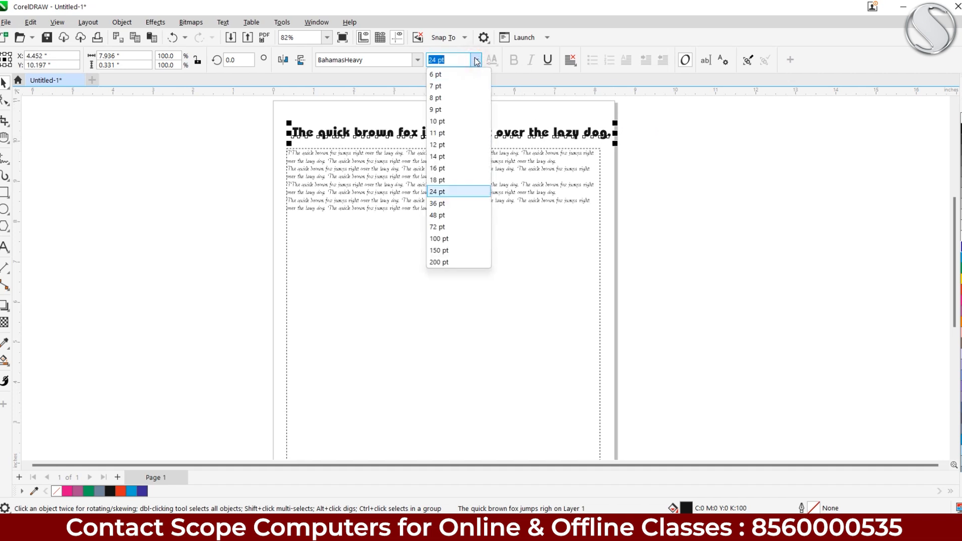
{"action": "left_click", "coordinate": [436, 180]}
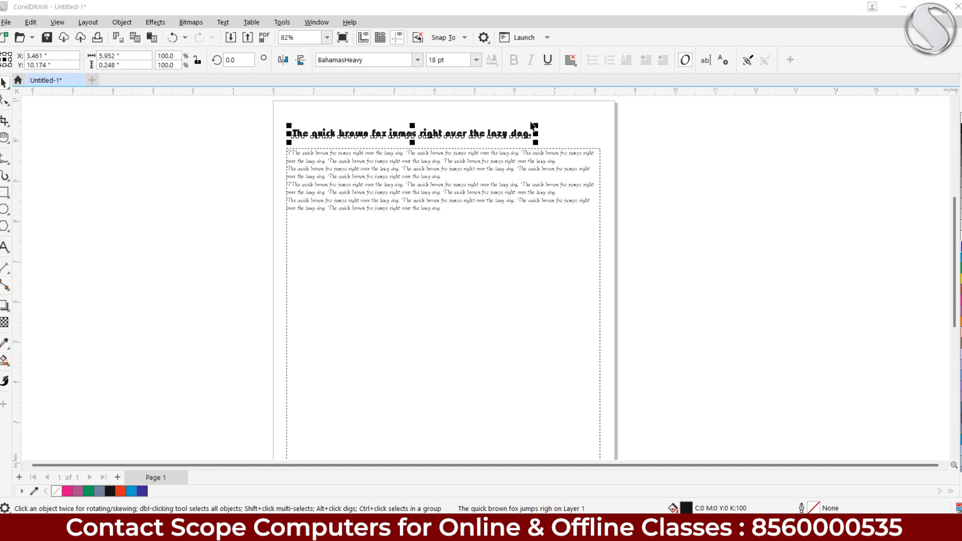
{"action": "left_click_drag", "start_coordinate": [539, 122], "coordinate": [604, 135]}
{"action": "scroll", "coordinate": [392, 179], "scroll_direction": "up", "scroll_amount": 3}
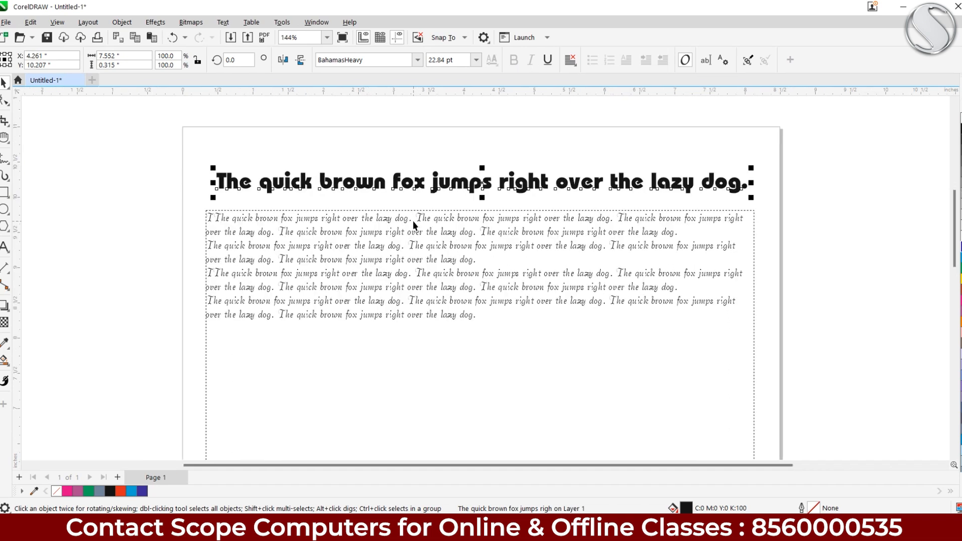
Try BakerSignet BT and then Belwe Bd BT as the heading font
{"action": "left_click", "coordinate": [418, 60]}
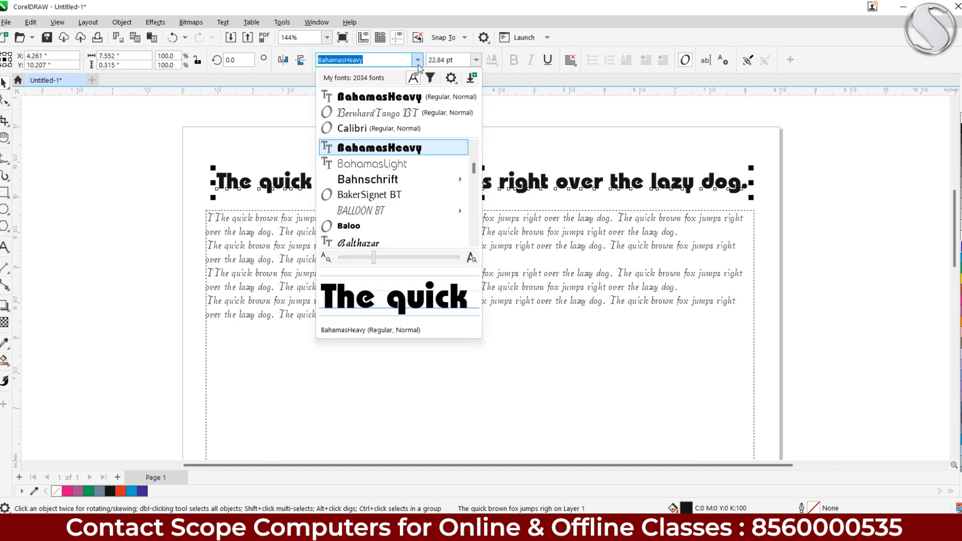
{"action": "mouse_move", "coordinate": [379, 182]}
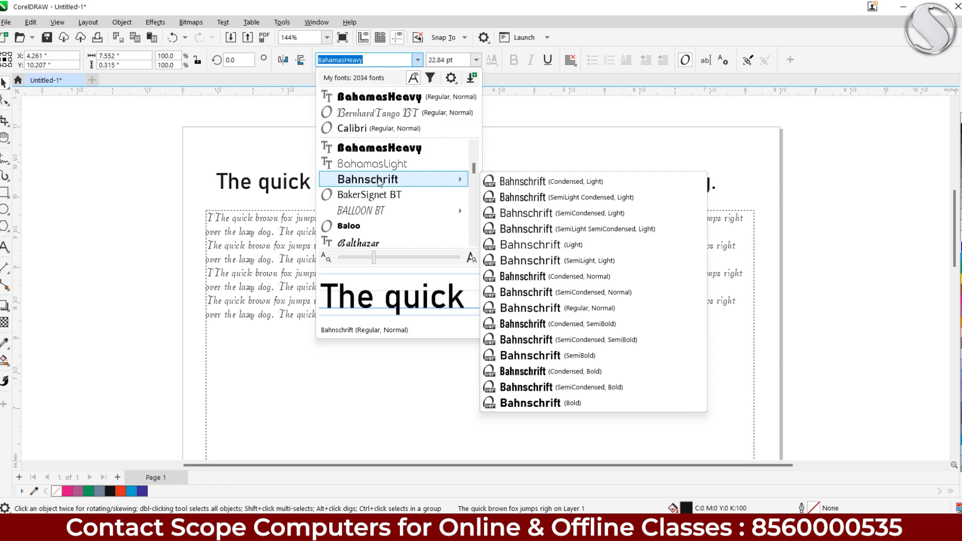
{"action": "left_click", "coordinate": [379, 195]}
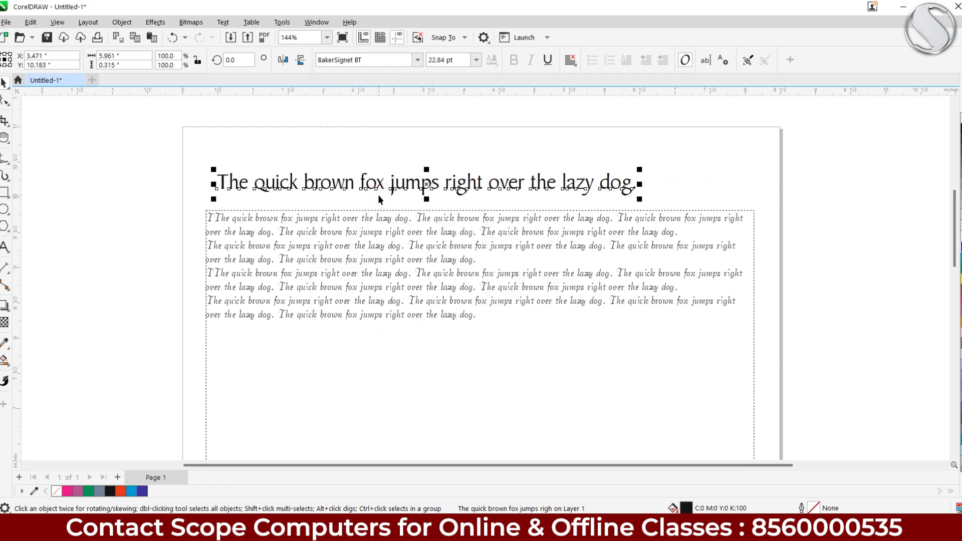
{"action": "left_click", "coordinate": [418, 62]}
{"action": "scroll", "coordinate": [381, 201], "scroll_direction": "down", "scroll_amount": 5}
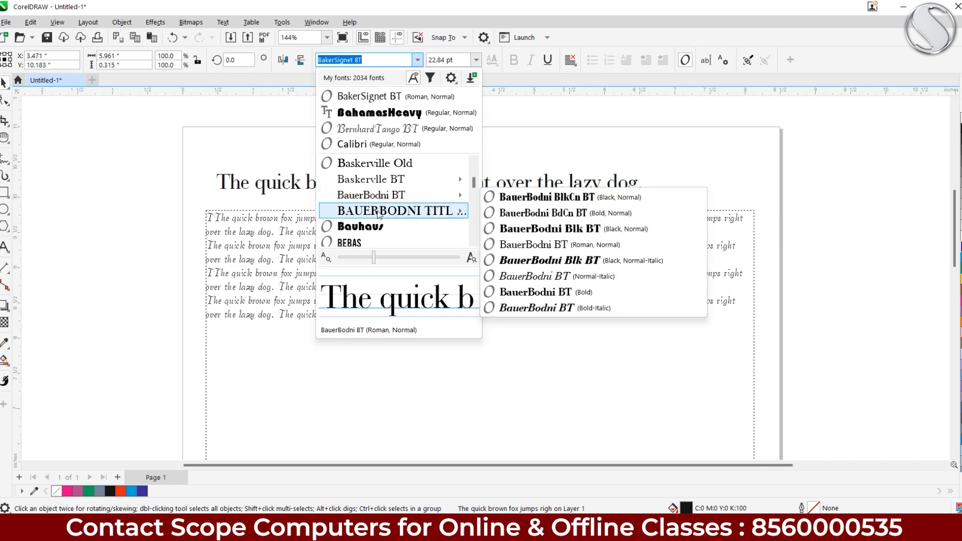
{"action": "scroll", "coordinate": [383, 211], "scroll_direction": "down", "scroll_amount": 1}
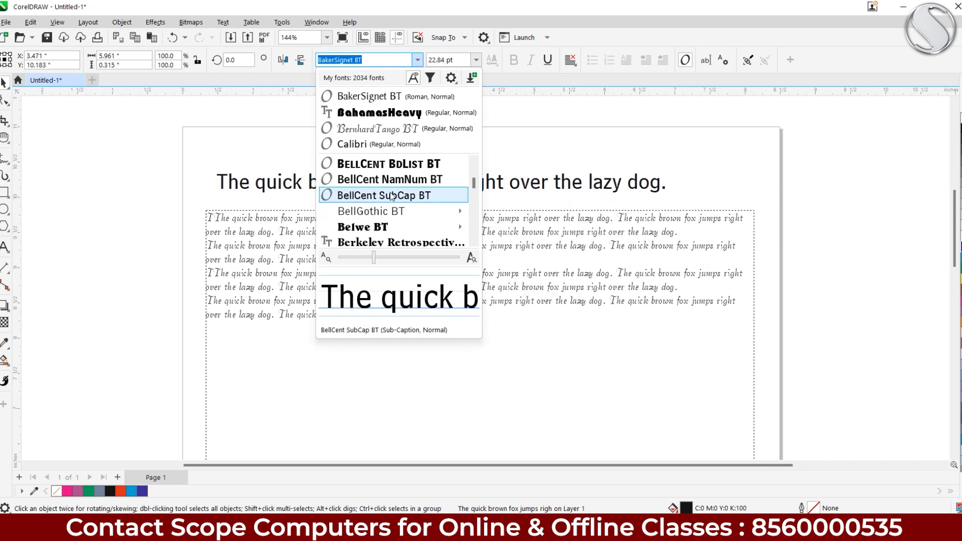
{"action": "left_click", "coordinate": [378, 227]}
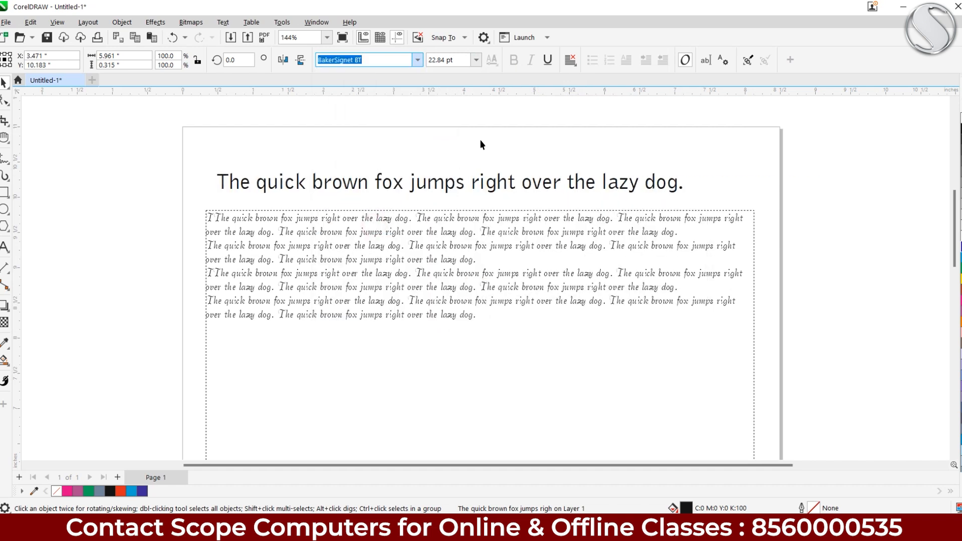
Change the heading font to Calibri Bold
{"action": "left_click", "coordinate": [417, 59]}
{"action": "scroll", "coordinate": [381, 205], "scroll_direction": "down", "scroll_amount": 3}
{"action": "scroll", "coordinate": [381, 203], "scroll_direction": "down", "scroll_amount": 4}
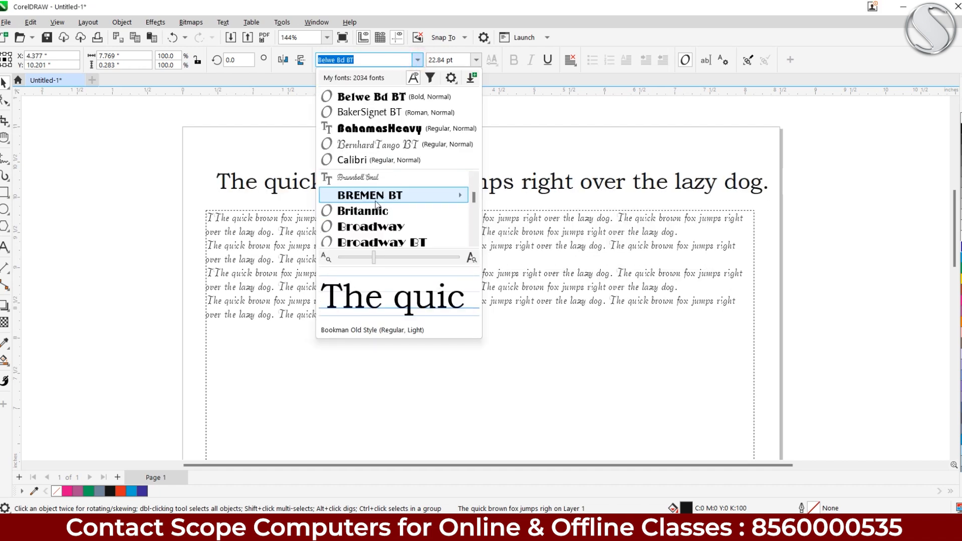
{"action": "scroll", "coordinate": [369, 196], "scroll_direction": "down", "scroll_amount": 1}
{"action": "mouse_move", "coordinate": [375, 200]}
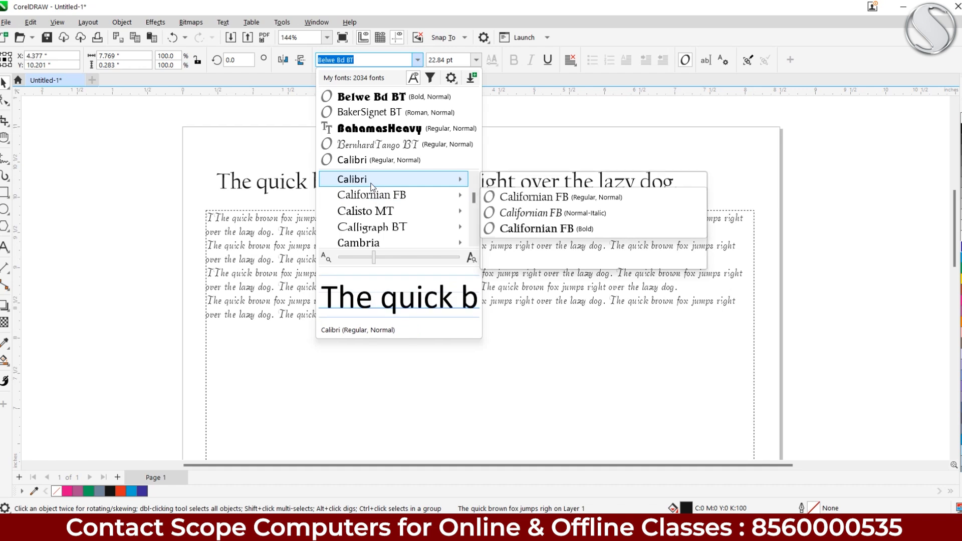
{"action": "mouse_move", "coordinate": [461, 179]}
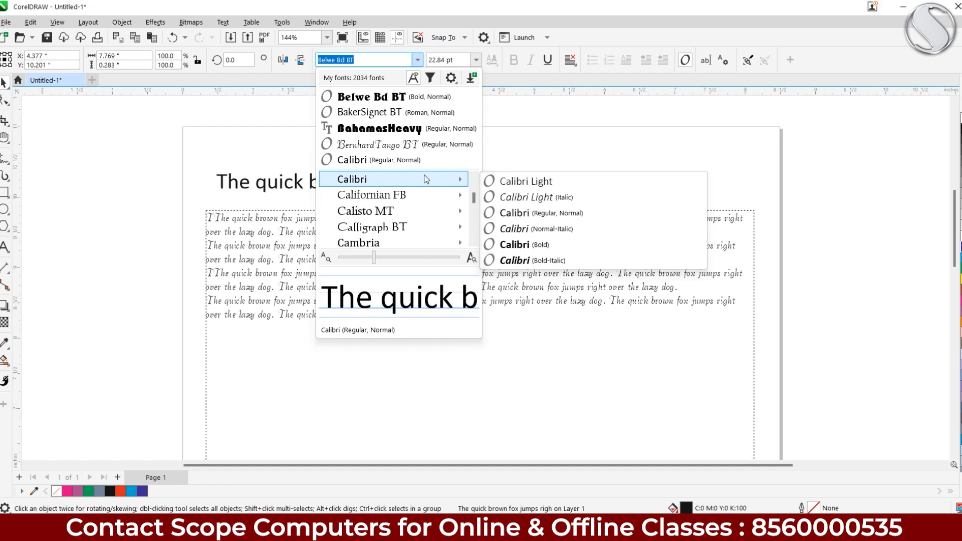
{"action": "left_click", "coordinate": [509, 245]}
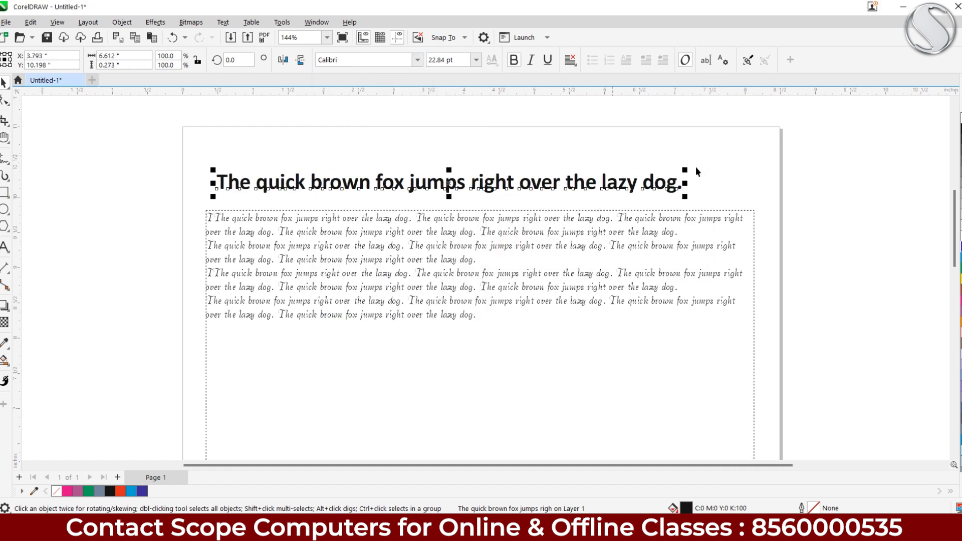
Scale the heading to about 26.3 pt, make it underlined non-bold, with alignment None
{"action": "left_click_drag", "start_coordinate": [685, 171], "coordinate": [761, 138]}
{"action": "left_click", "coordinate": [531, 60]}
{"action": "left_click", "coordinate": [548, 60]}
{"action": "left_click", "coordinate": [531, 60]}
{"action": "left_click", "coordinate": [516, 62]}
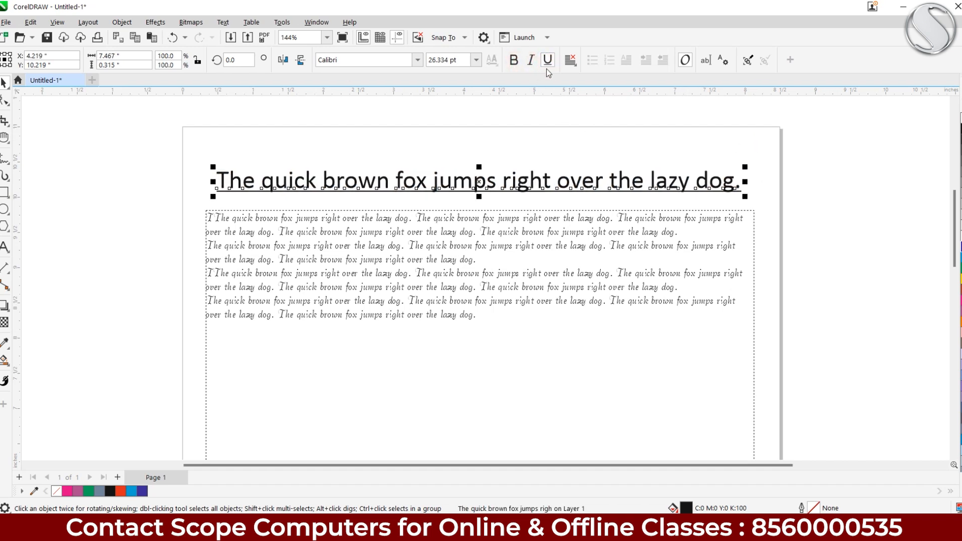
{"action": "left_click", "coordinate": [571, 61]}
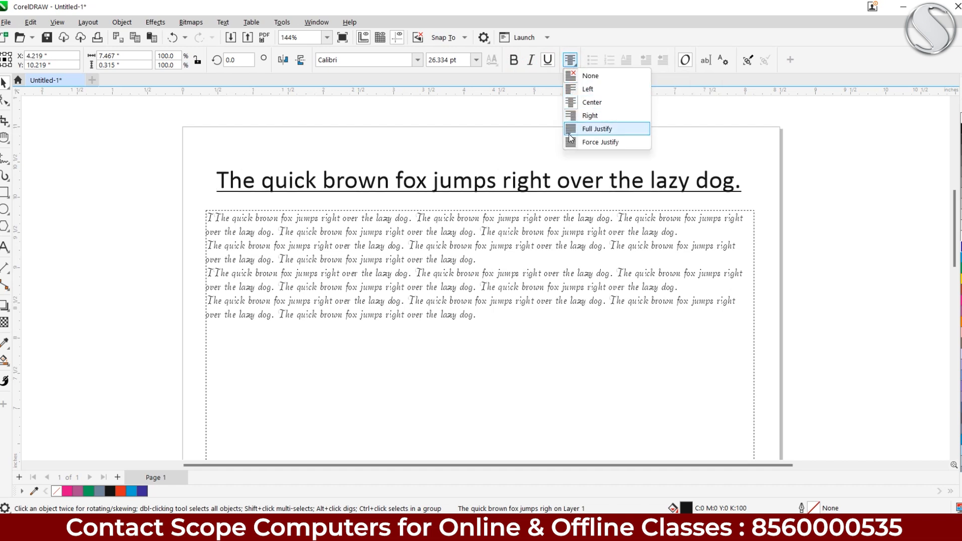
{"action": "left_click", "coordinate": [574, 75]}
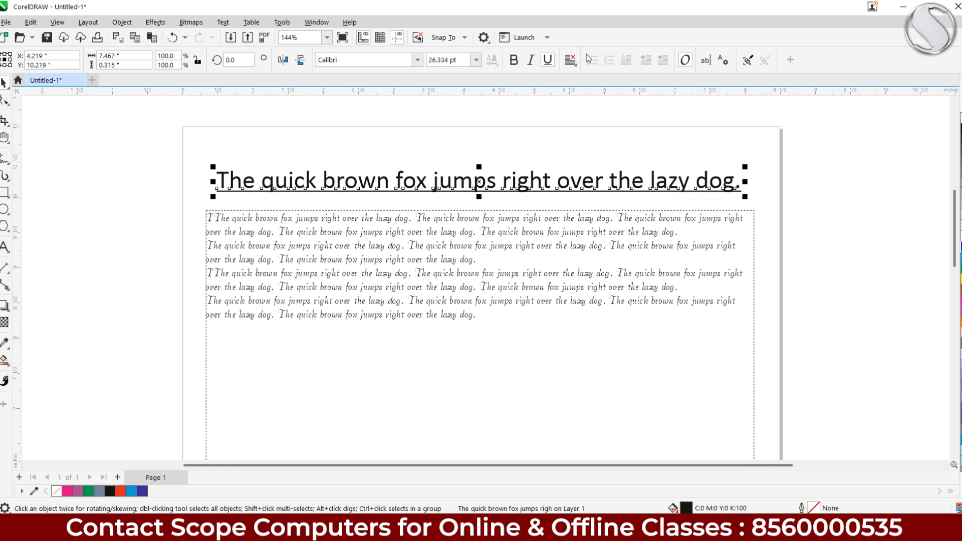
Delete the doubled T at the start of the first paragraph and indent its first line
{"action": "left_click", "coordinate": [434, 243]}
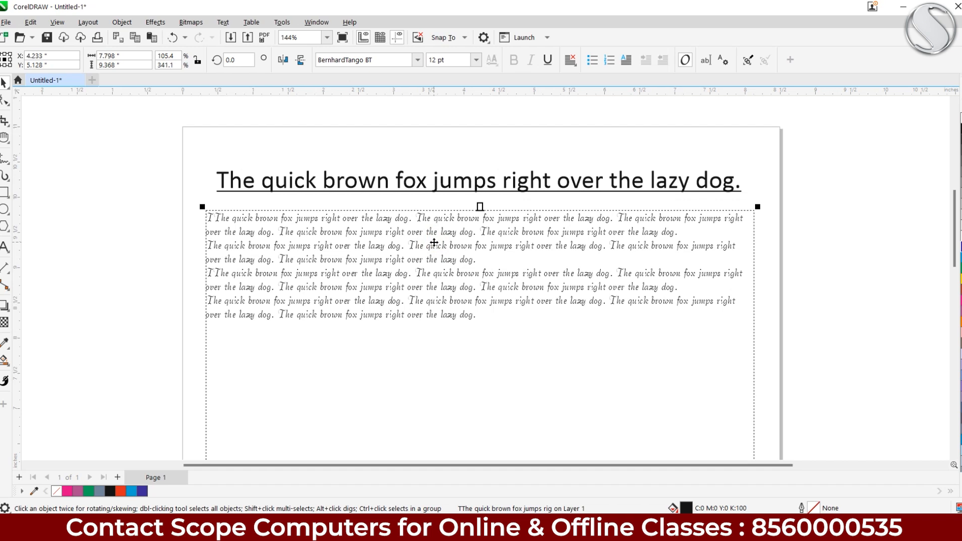
{"action": "left_click_drag", "start_coordinate": [423, 255], "coordinate": [430, 250]}
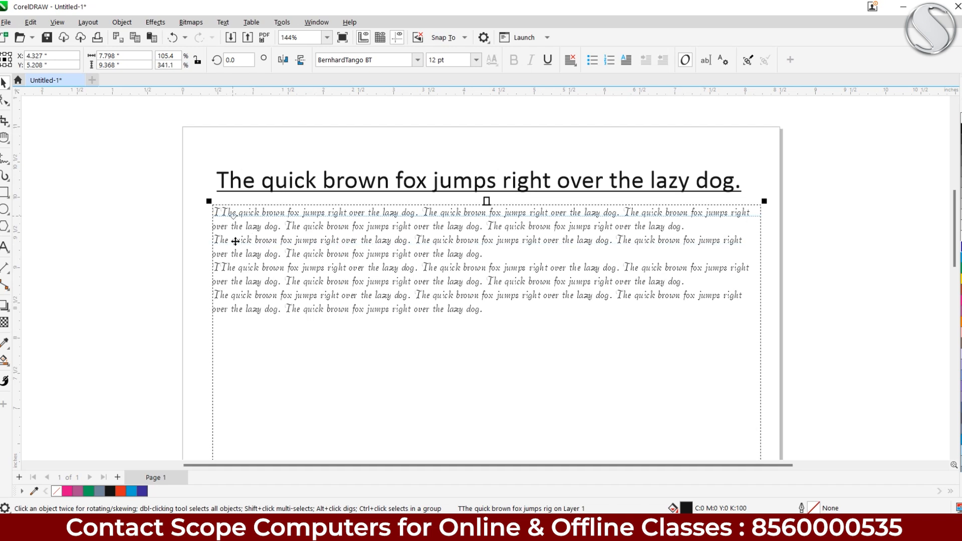
{"action": "left_click", "coordinate": [5, 246]}
{"action": "left_click", "coordinate": [234, 211]}
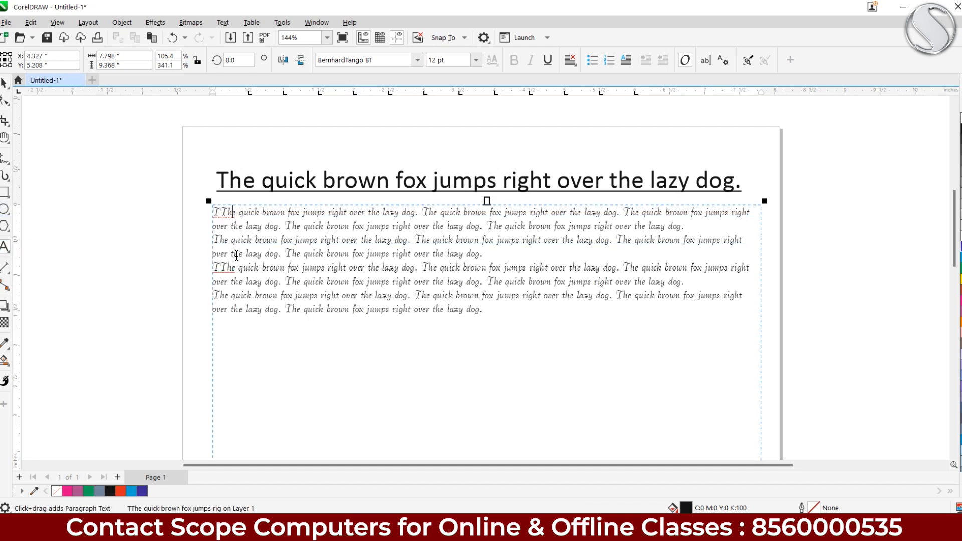
{"action": "key", "text": "BackSpace"}
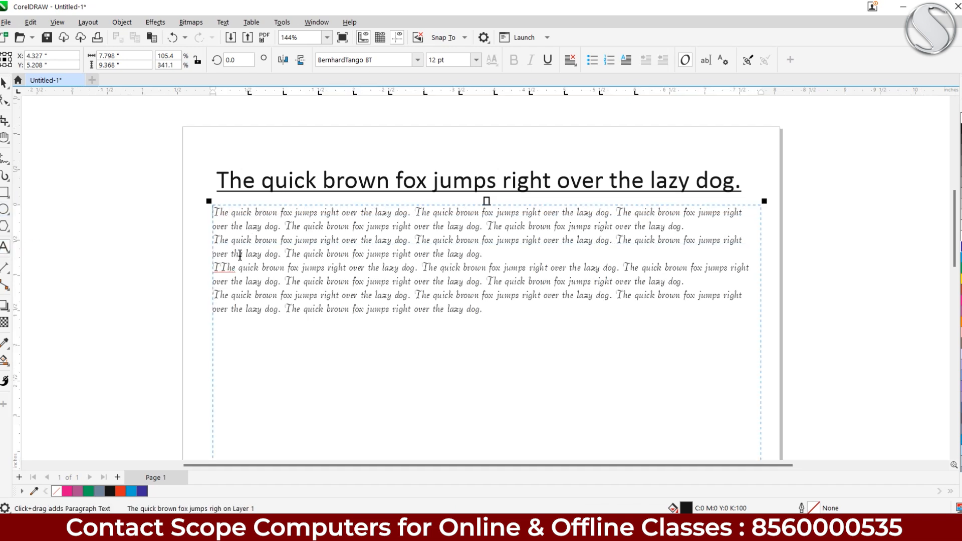
{"action": "key", "text": "Tab"}
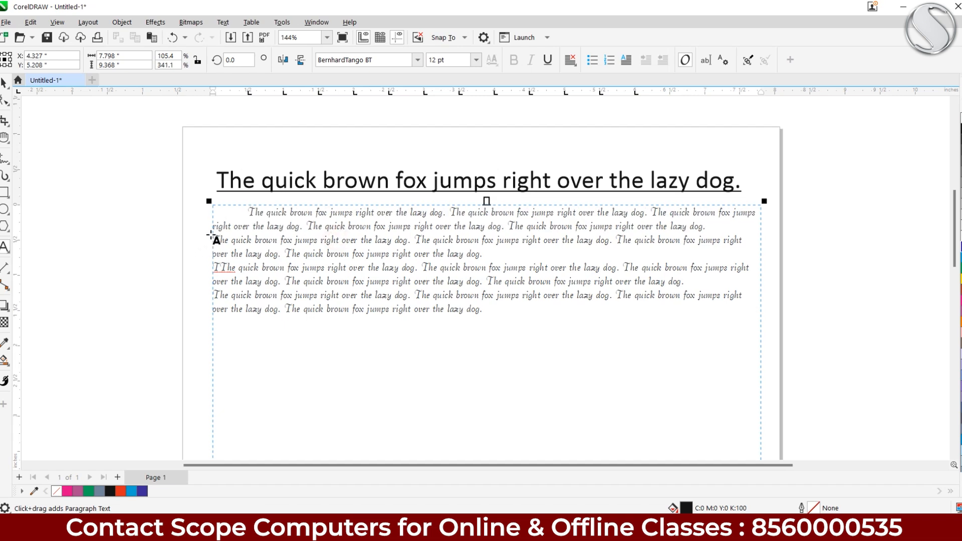
Shrink the paragraph text frame to about 1.756 inches tall so it hugs the text
{"action": "left_click_drag", "start_coordinate": [494, 315], "coordinate": [243, 199]}
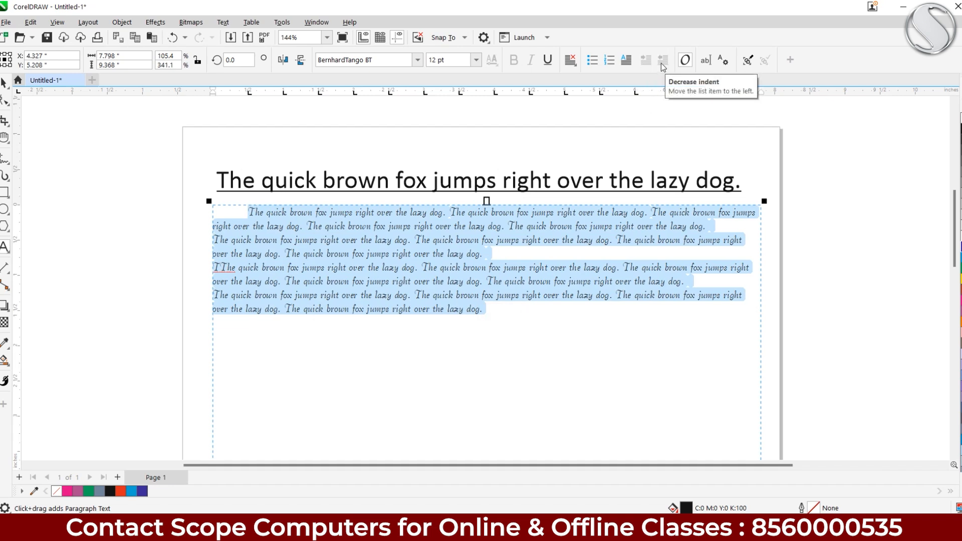
{"action": "left_click", "coordinate": [222, 22]}
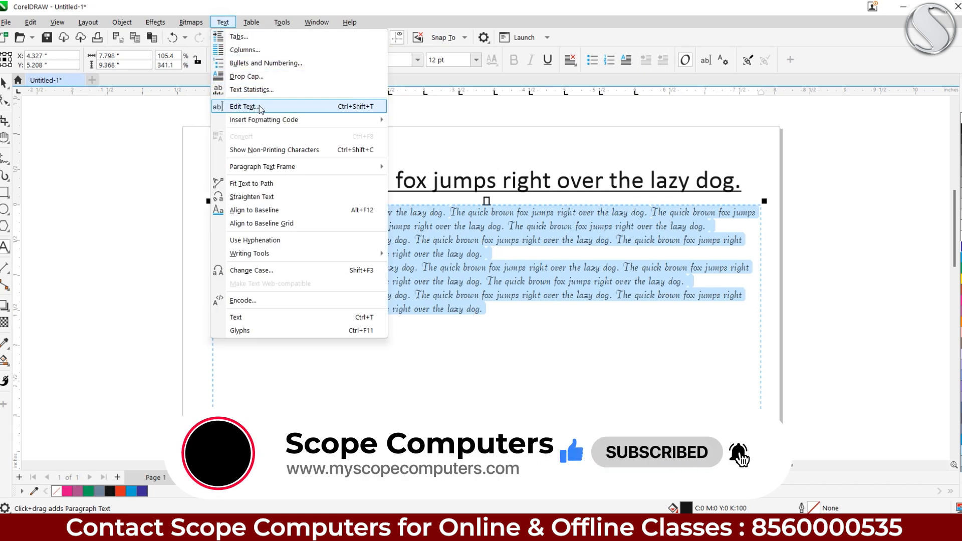
{"action": "left_click", "coordinate": [461, 292]}
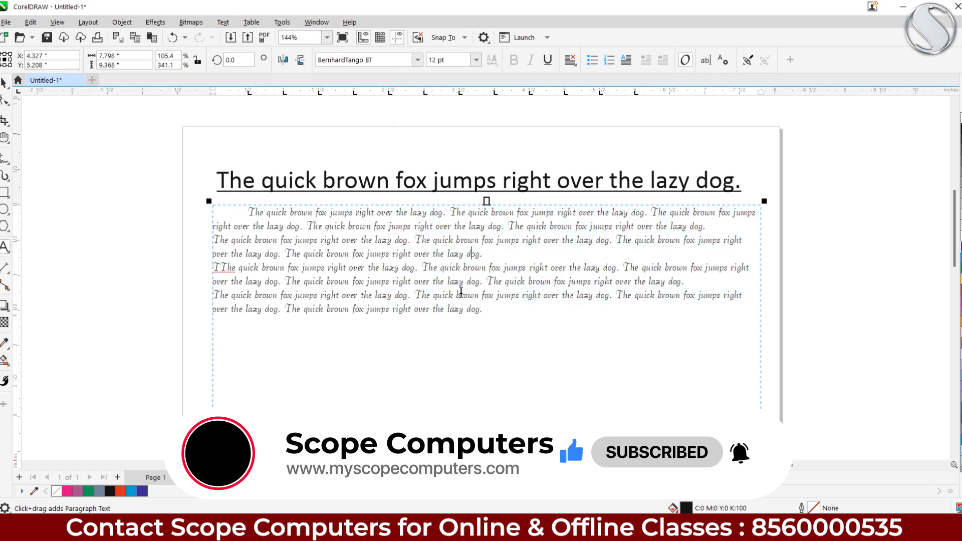
{"action": "scroll", "coordinate": [368, 258], "scroll_direction": "down", "scroll_amount": 3}
{"action": "left_click_drag", "start_coordinate": [379, 265], "coordinate": [371, 163]}
{"action": "scroll", "coordinate": [399, 288], "scroll_direction": "down", "scroll_amount": 2}
{"action": "left_click_drag", "start_coordinate": [402, 288], "coordinate": [385, 176]}
{"action": "left_click_drag", "start_coordinate": [414, 386], "coordinate": [397, 119]}
{"action": "left_click_drag", "start_coordinate": [339, 178], "coordinate": [349, 302]}
{"action": "left_click", "coordinate": [4, 84]}
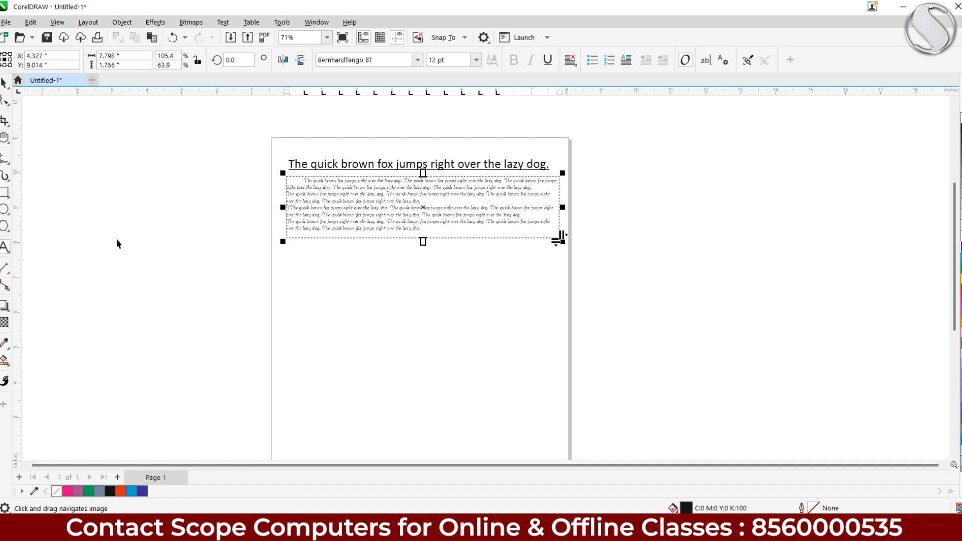
Draw a freehand S-shaped curve, about 6.24 by 1.21 inches, below the paragraph frame
{"action": "left_click", "coordinate": [4, 162]}
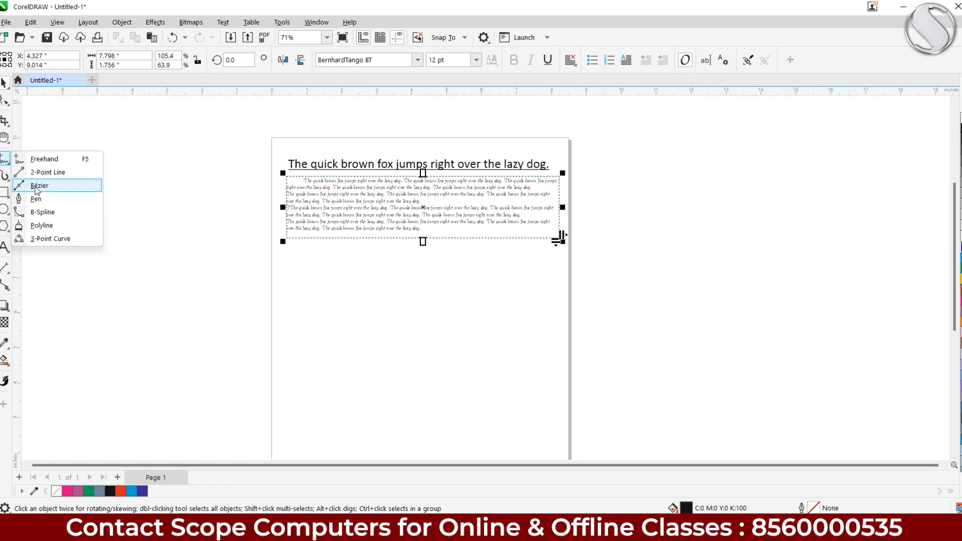
{"action": "left_click", "coordinate": [43, 159]}
{"action": "mouse_move", "coordinate": [298, 293]}
{"action": "left_mouse_down"}
{"action": "mouse_move", "coordinate": [310, 271]}
{"action": "mouse_move", "coordinate": [340, 263]}
{"action": "mouse_move", "coordinate": [397, 295]}
{"action": "mouse_move", "coordinate": [492, 296]}
{"action": "mouse_move", "coordinate": [519, 288]}
{"action": "left_mouse_up"}
{"action": "scroll", "coordinate": [390, 285], "scroll_direction": "up", "scroll_amount": 2}
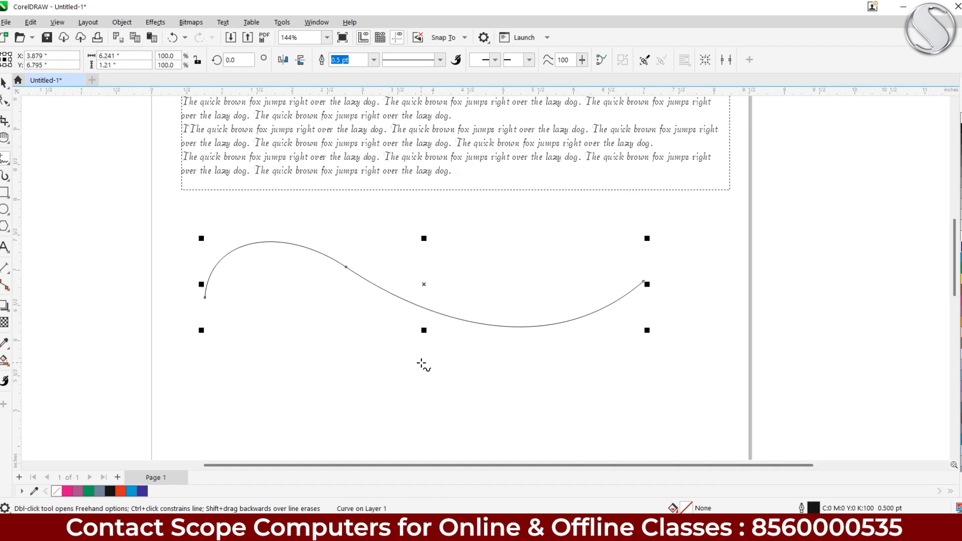
{"action": "left_click", "coordinate": [4, 83]}
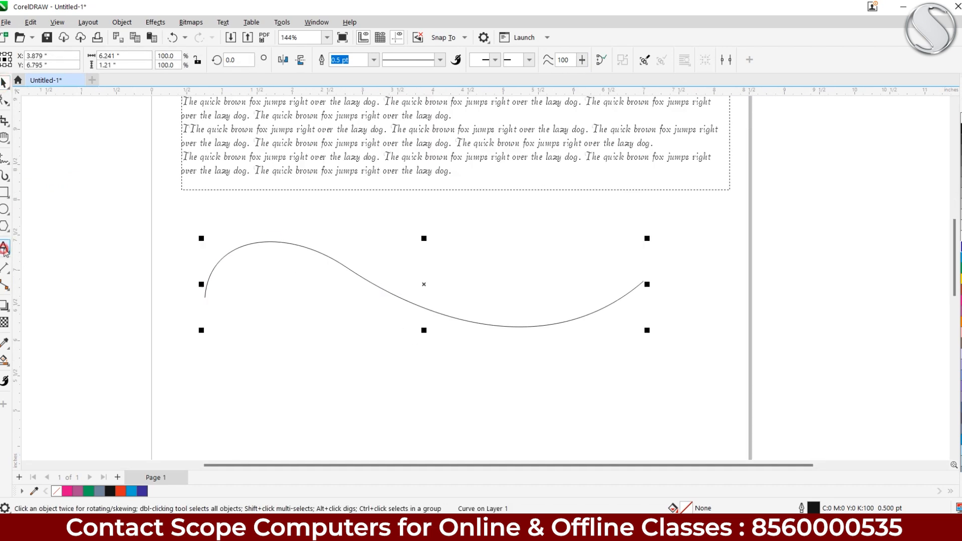
{"action": "left_click", "coordinate": [5, 248]}
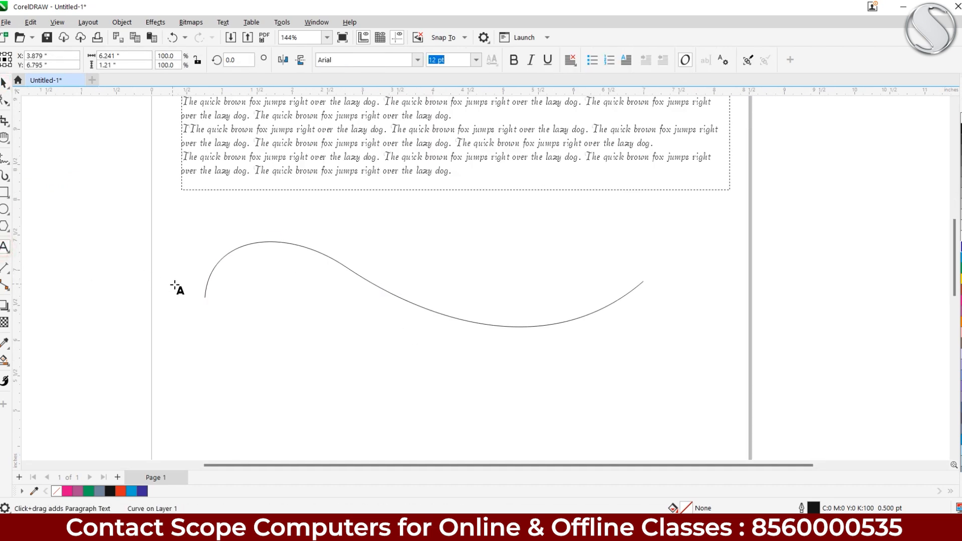
Type 'the quick brown fox jumps right' along the curve, starting from its left end
{"action": "left_click", "coordinate": [206, 286]}
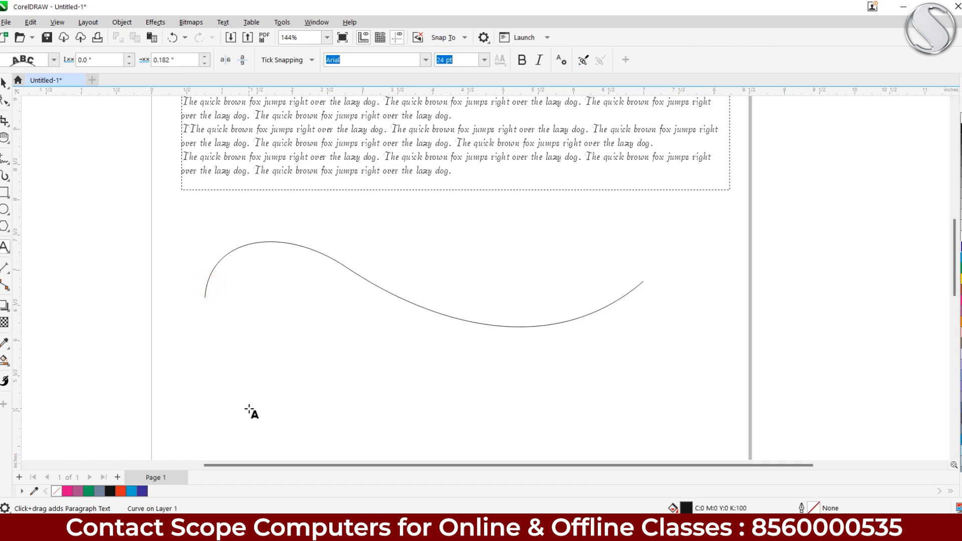
{"action": "type", "text": "the"}
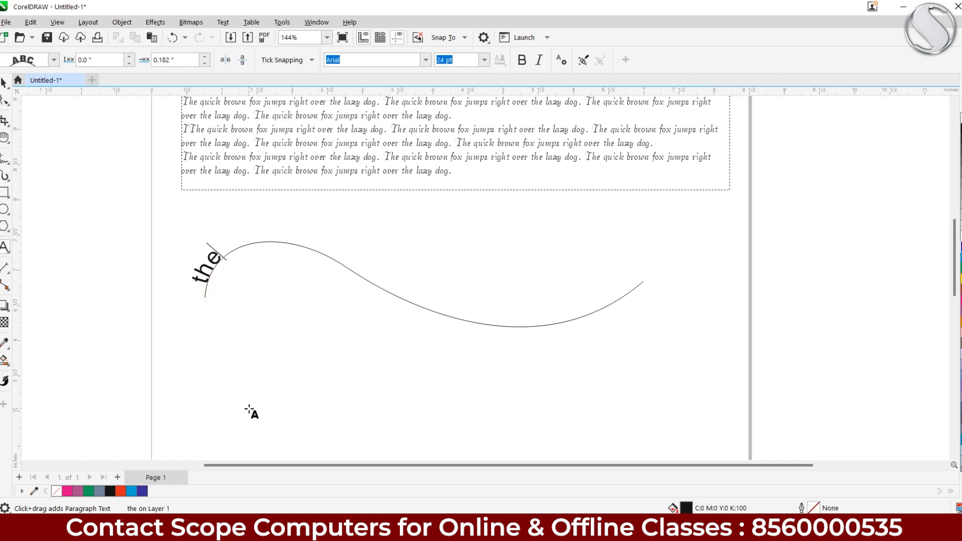
{"action": "type", "text": " quick brow"}
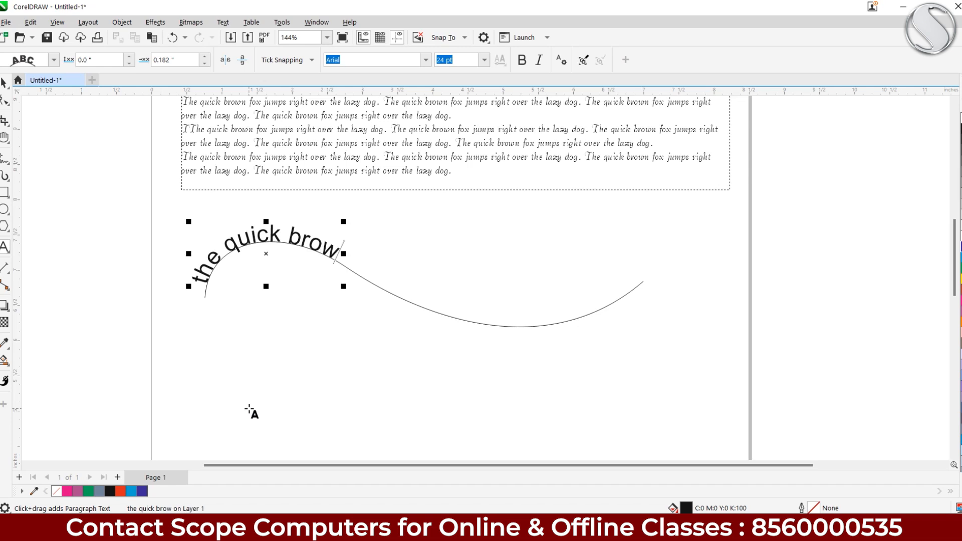
{"action": "type", "text": "n fox"}
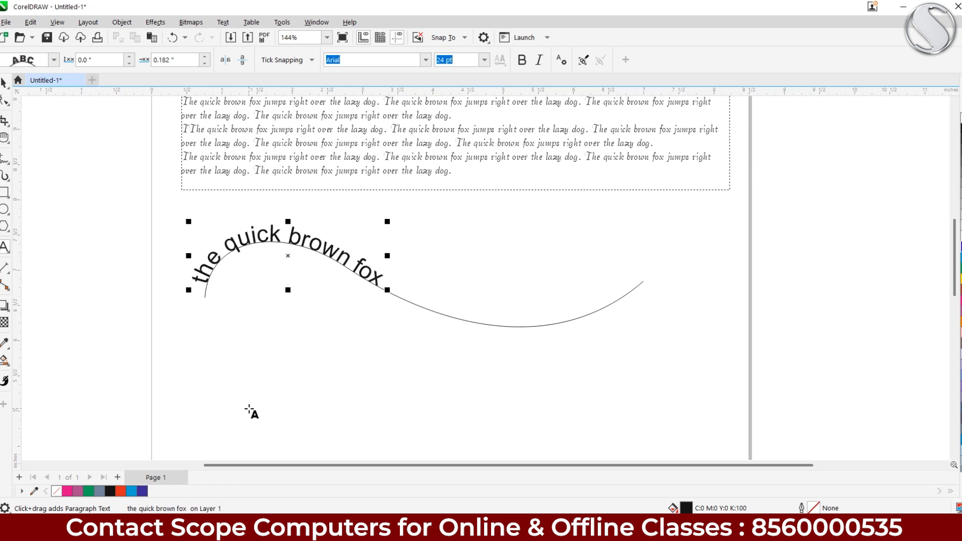
{"action": "type", "text": " jumps right"}
{"action": "key", "text": "Escape"}
{"action": "scroll", "coordinate": [399, 245], "scroll_direction": "down", "scroll_amount": 1}
{"action": "left_click", "coordinate": [360, 180]}
{"action": "left_click", "coordinate": [348, 237]}
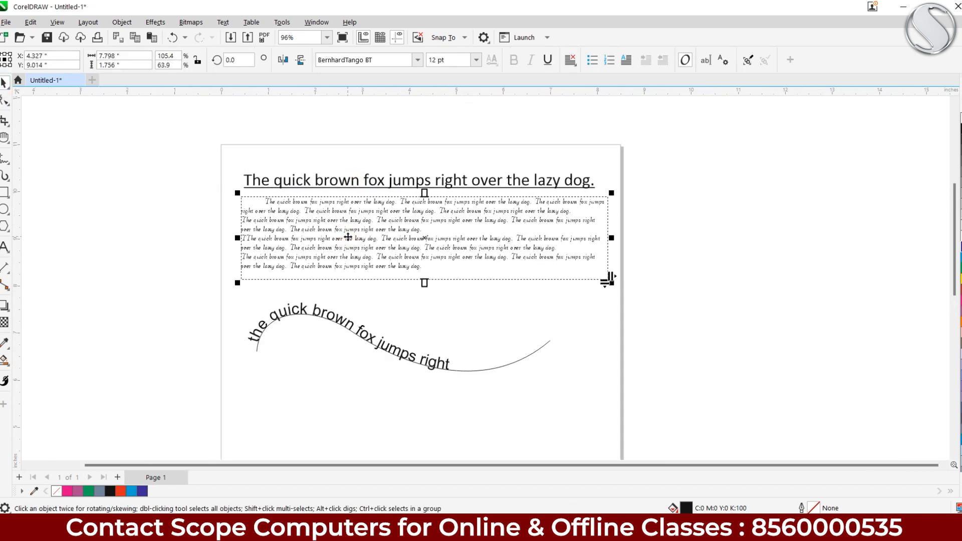
Make the curved text bold and italic and set it in Arial Rounded MT Bold
{"action": "left_click", "coordinate": [324, 318]}
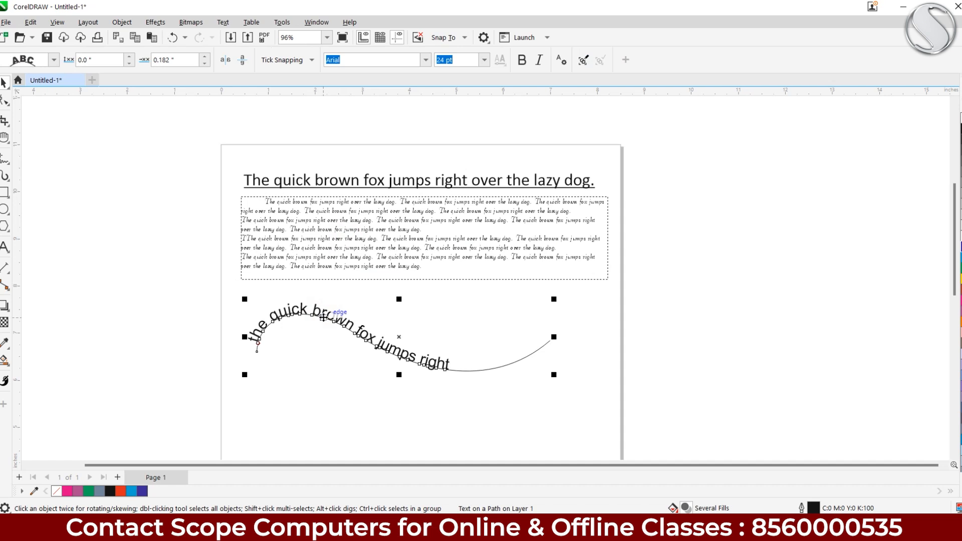
{"action": "left_click", "coordinate": [521, 60]}
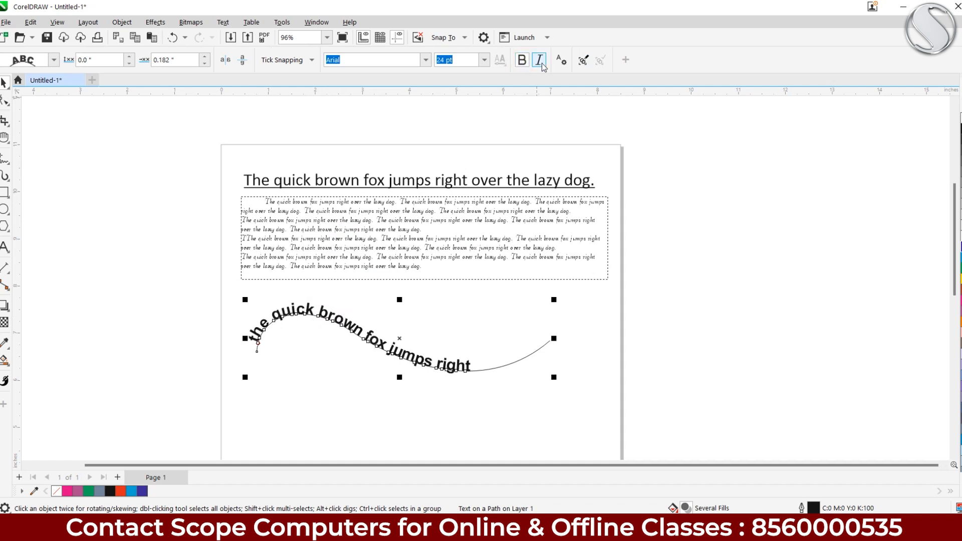
{"action": "left_click", "coordinate": [539, 60]}
{"action": "left_click", "coordinate": [426, 60]}
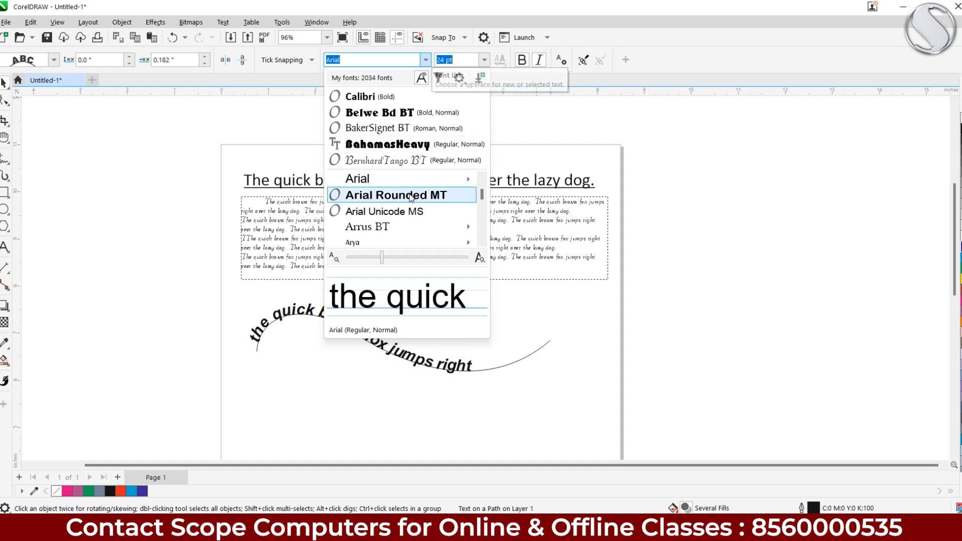
{"action": "left_click", "coordinate": [410, 196]}
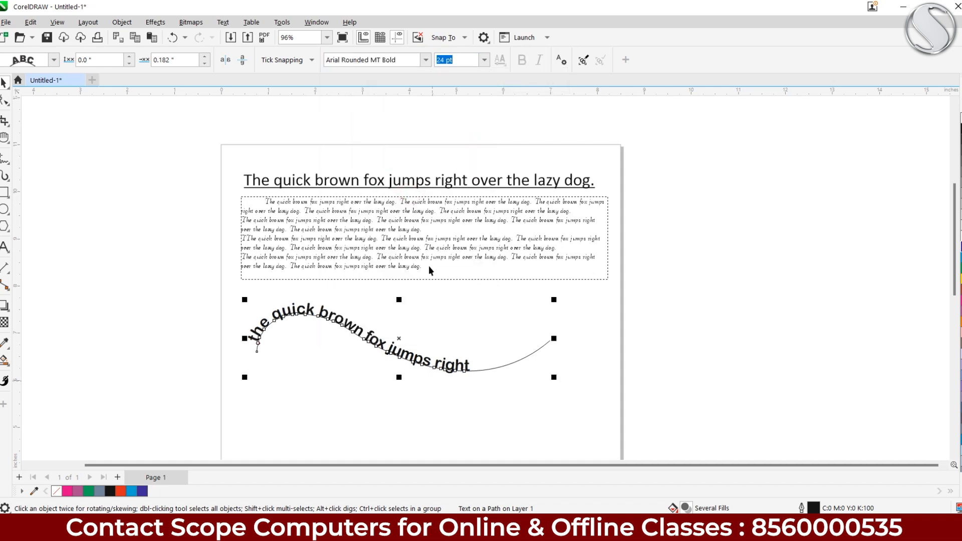
{"action": "left_click", "coordinate": [422, 224]}
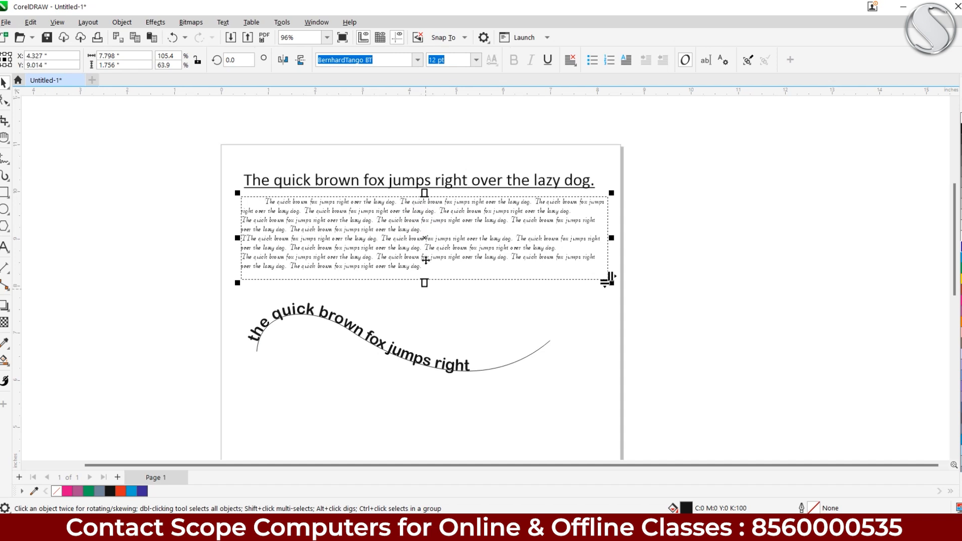
Set the paragraphs in Belwe Bd BT and lengthen their frame so all four show
{"action": "left_click", "coordinate": [418, 60]}
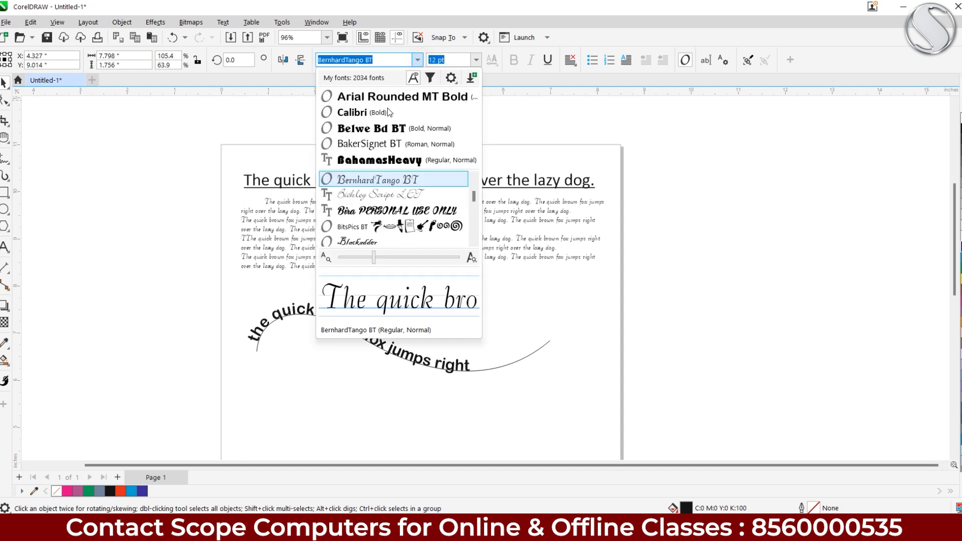
{"action": "left_click", "coordinate": [365, 128]}
{"action": "left_click", "coordinate": [485, 374]}
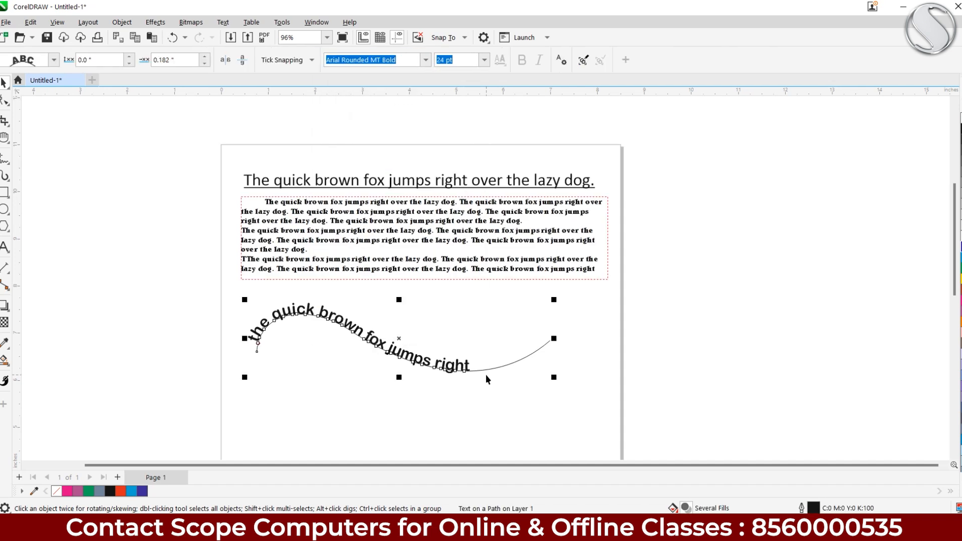
{"action": "left_click", "coordinate": [406, 247]}
{"action": "left_click_drag", "start_coordinate": [424, 279], "coordinate": [398, 384]}
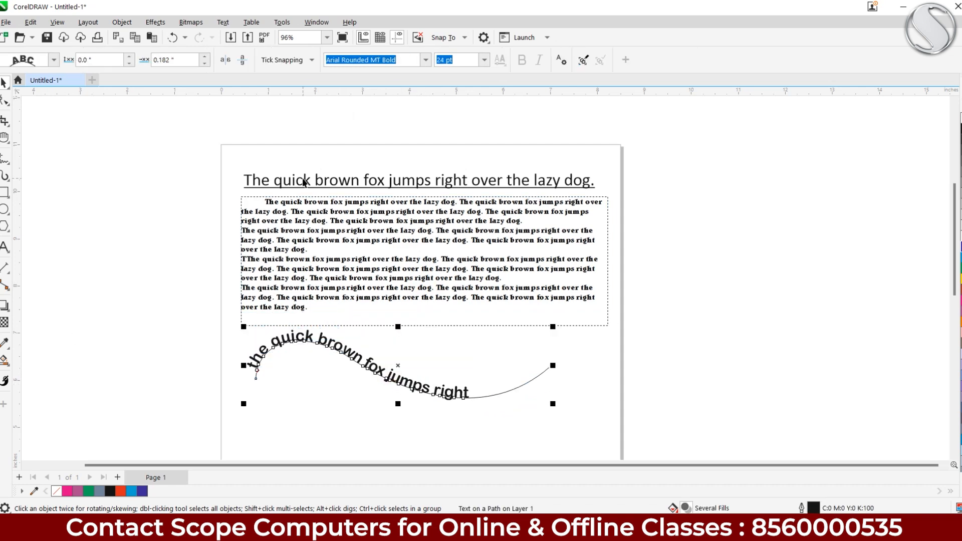
{"action": "left_click", "coordinate": [310, 161]}
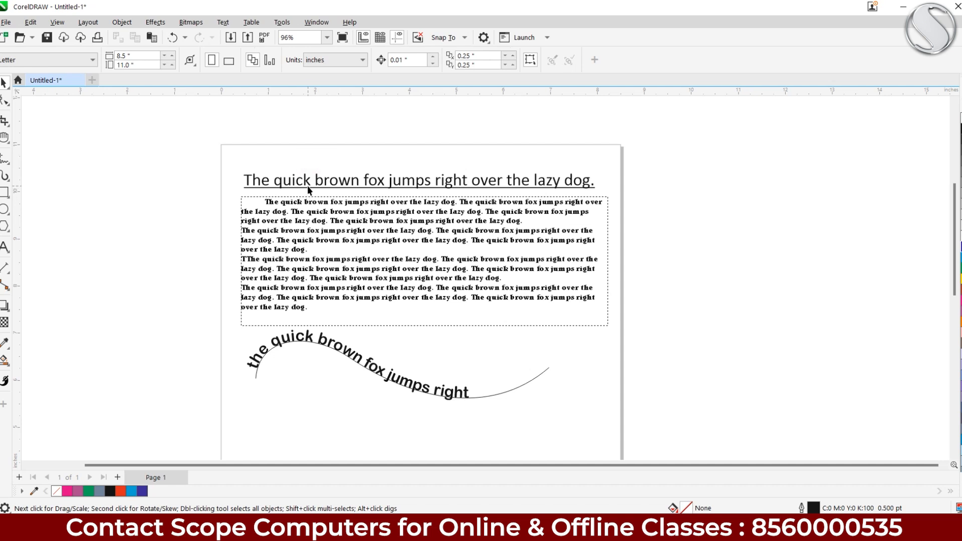
{"action": "left_click", "coordinate": [308, 182]}
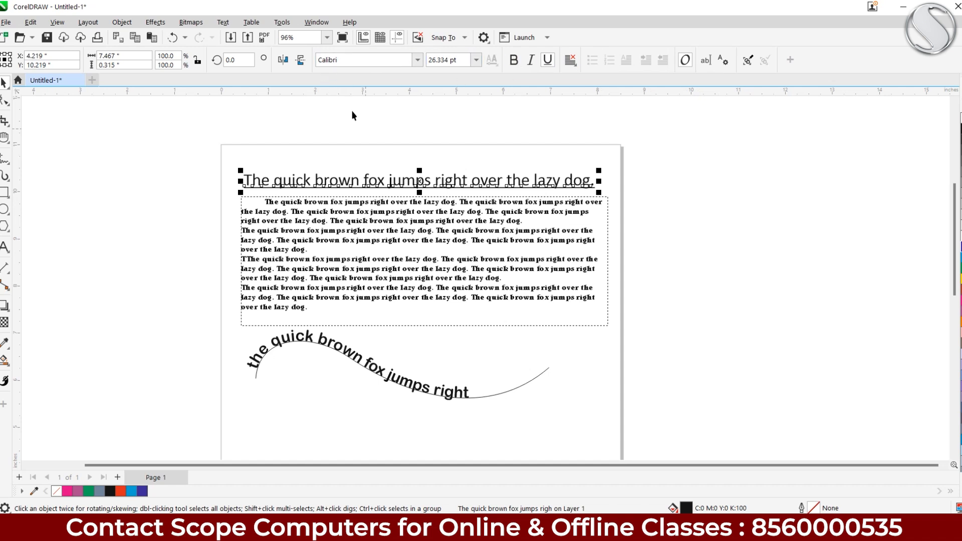
Set the body paragraphs' alignment to Full Justify after briefly trying Force Justify
{"action": "left_click", "coordinate": [385, 231]}
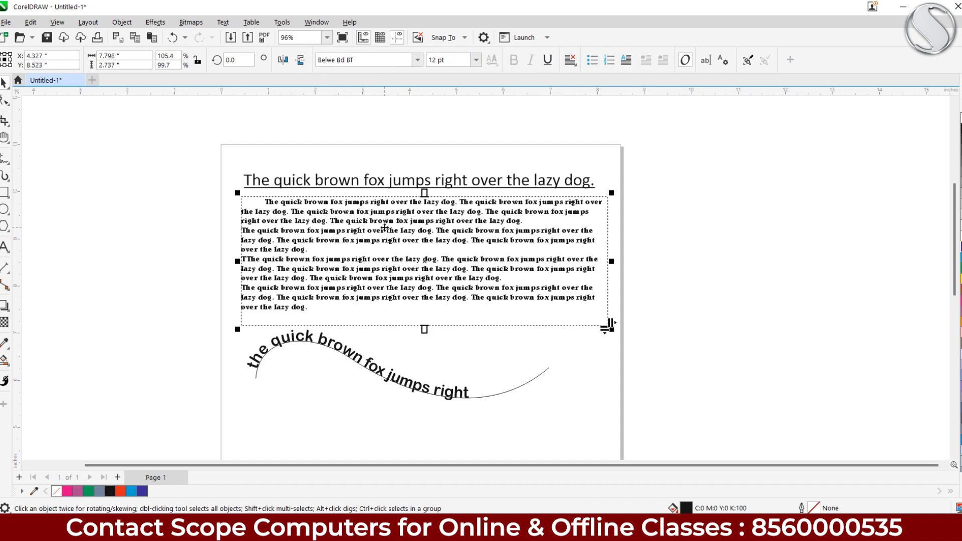
{"action": "scroll", "coordinate": [385, 231], "scroll_direction": "up", "scroll_amount": 2}
{"action": "left_click", "coordinate": [572, 62]}
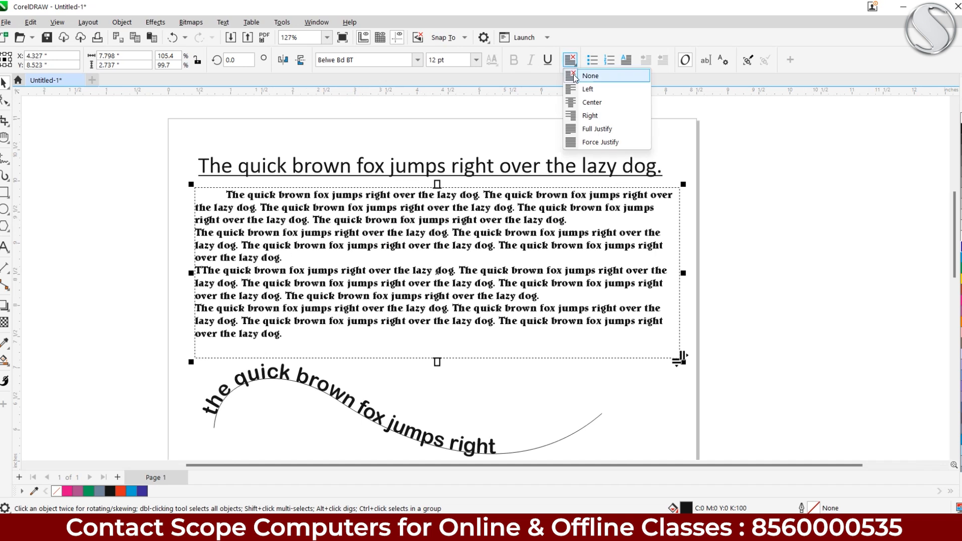
{"action": "left_click", "coordinate": [599, 142]}
{"action": "left_click", "coordinate": [585, 76]}
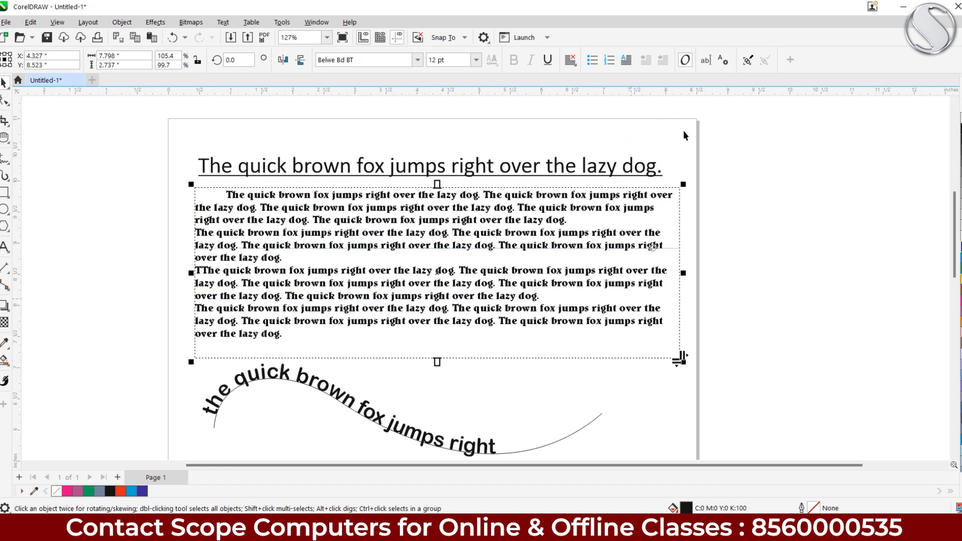
{"action": "left_click", "coordinate": [570, 60]}
{"action": "left_click", "coordinate": [571, 129]}
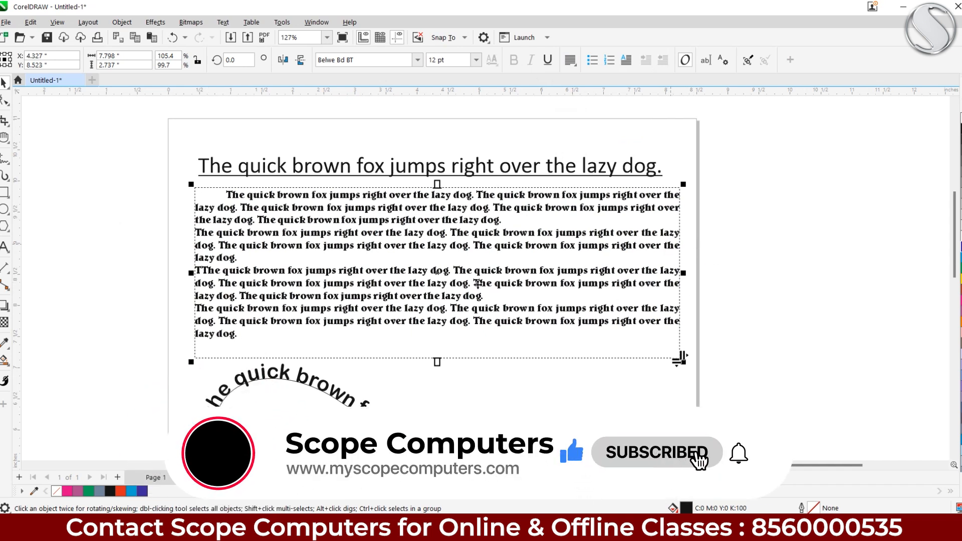
Remove the extra T in the third paragraph's 'TThe' and indent paragraphs one, three and four
{"action": "left_click", "coordinate": [4, 247]}
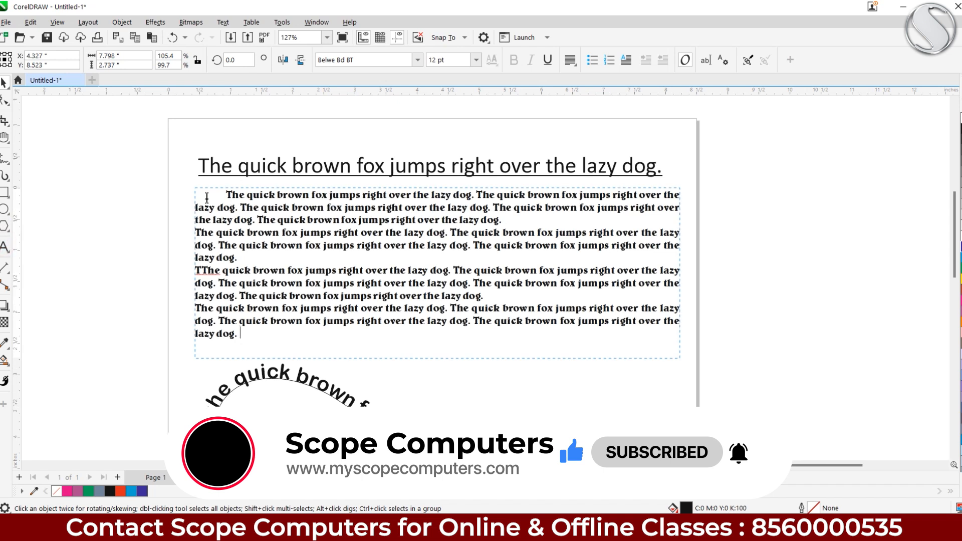
{"action": "left_click", "coordinate": [223, 192]}
{"action": "key", "text": "BackSpace"}
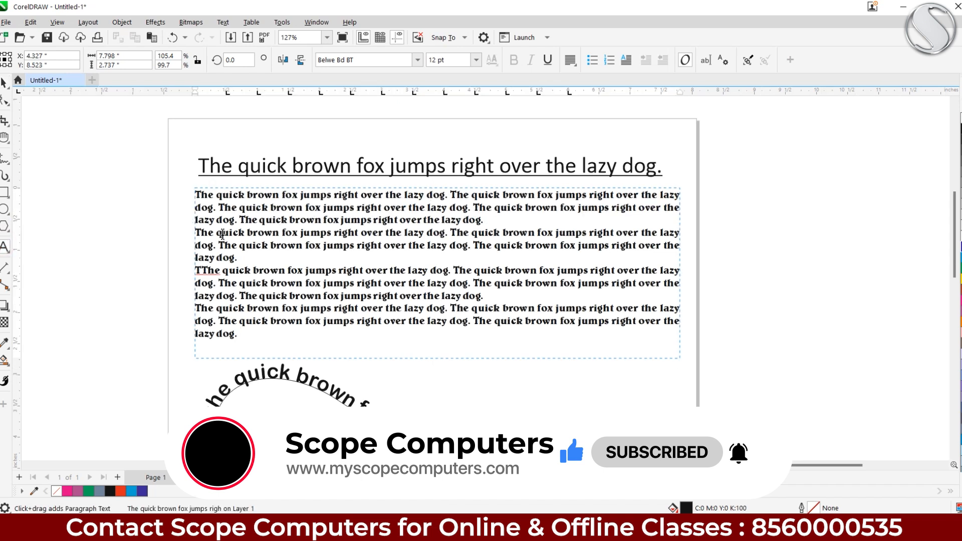
{"action": "key", "text": "Tab"}
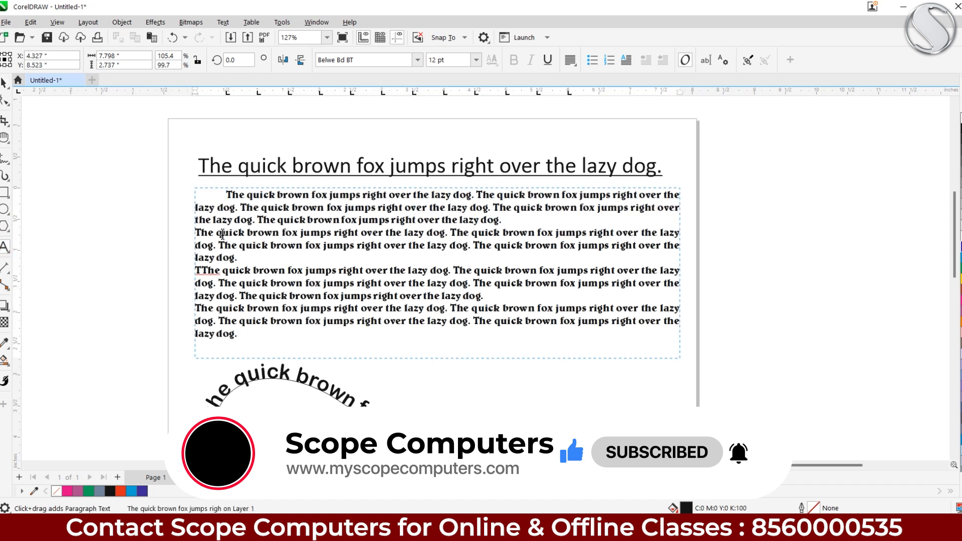
{"action": "left_click", "coordinate": [200, 271]}
{"action": "key", "text": "BackSpace"}
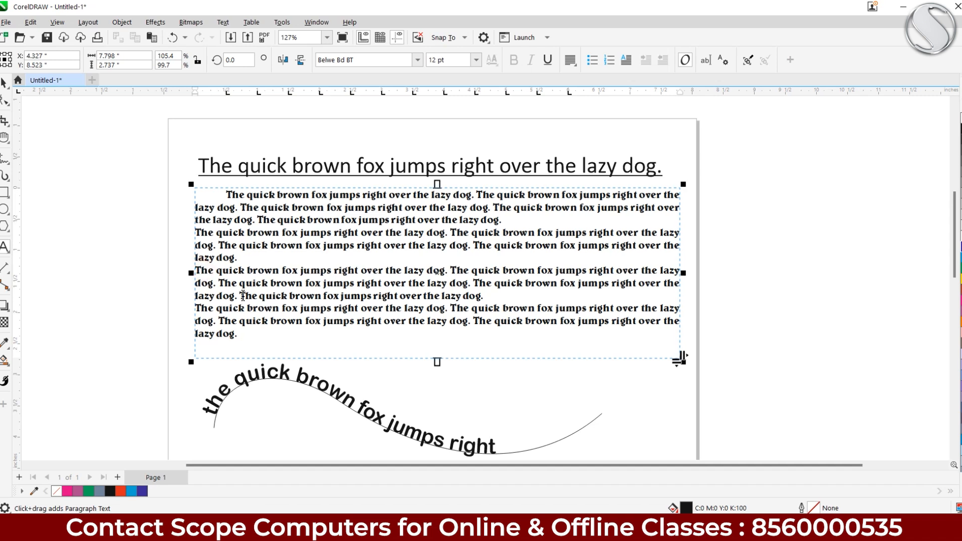
{"action": "key", "text": "Tab"}
{"action": "left_click", "coordinate": [196, 308]}
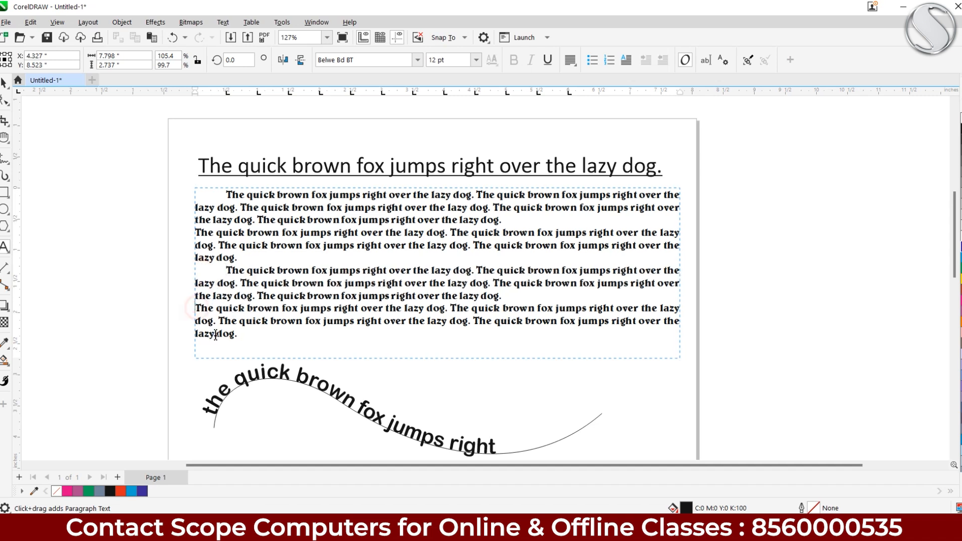
{"action": "key", "text": "Tab"}
{"action": "left_click_drag", "start_coordinate": [271, 338], "coordinate": [195, 195]}
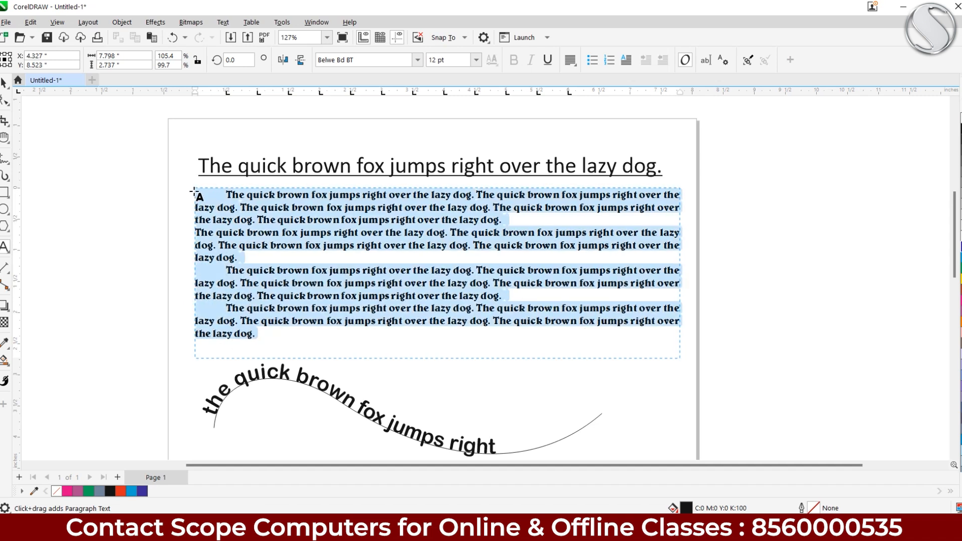
Apply bullets, then numbering, leaving the four paragraphs numbered 1. to 4. at top level
{"action": "left_click", "coordinate": [592, 60]}
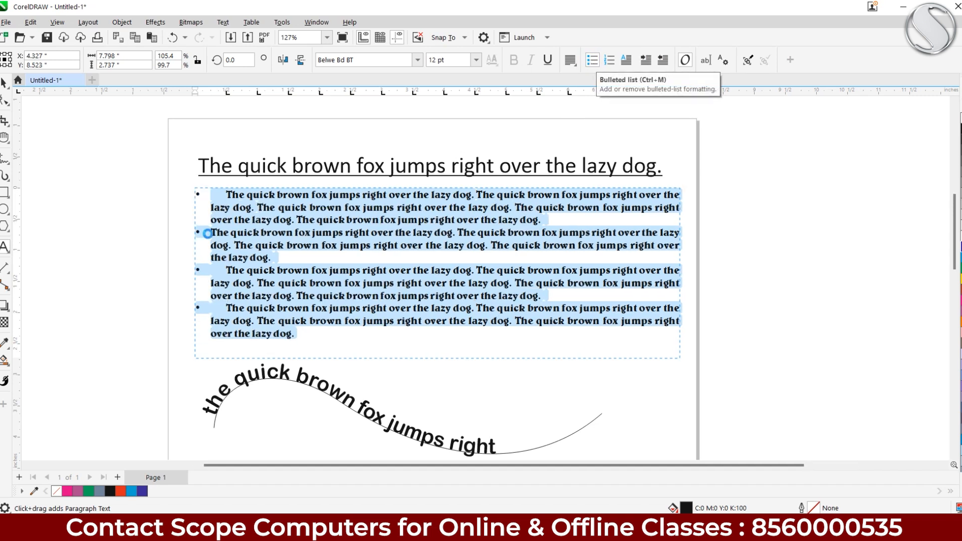
{"action": "scroll", "coordinate": [208, 237], "scroll_direction": "up", "scroll_amount": 1}
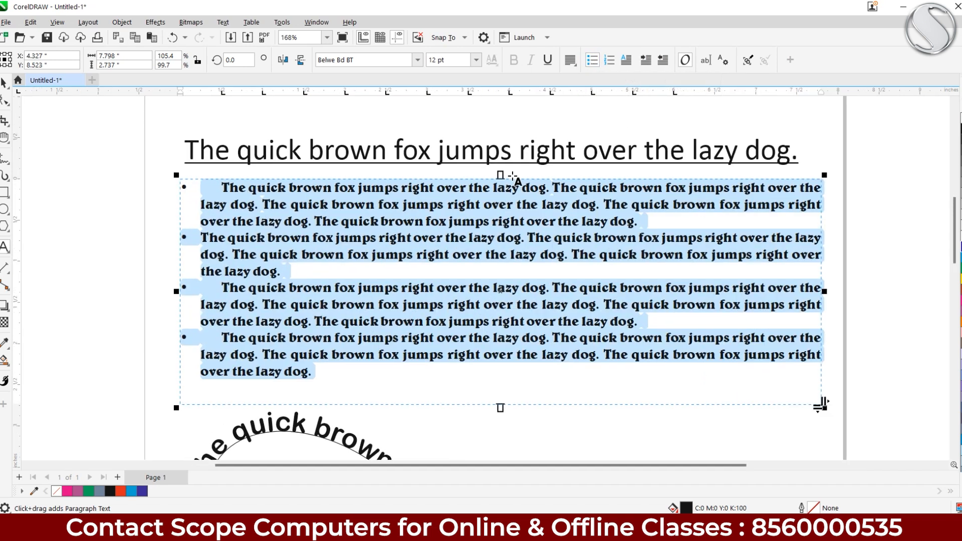
{"action": "left_click", "coordinate": [610, 60]}
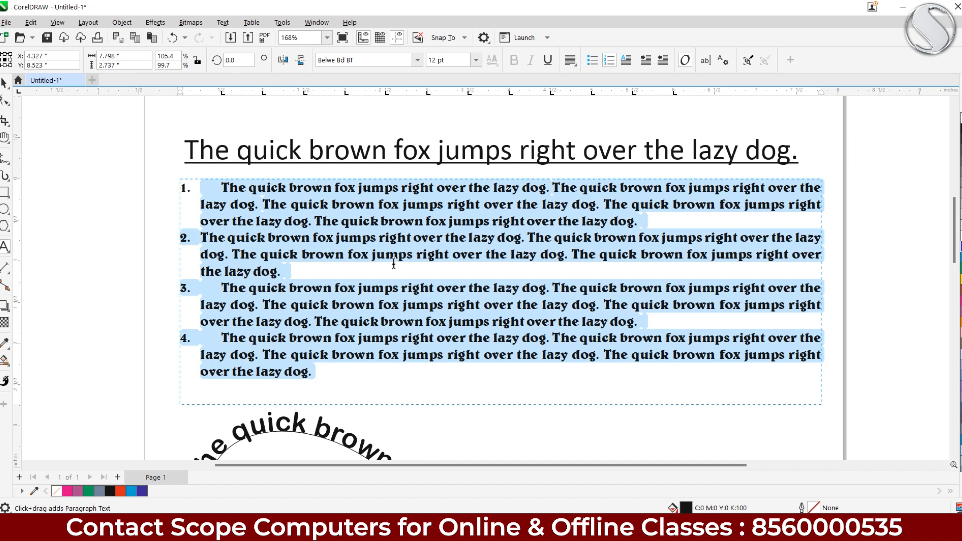
{"action": "left_click", "coordinate": [646, 60]}
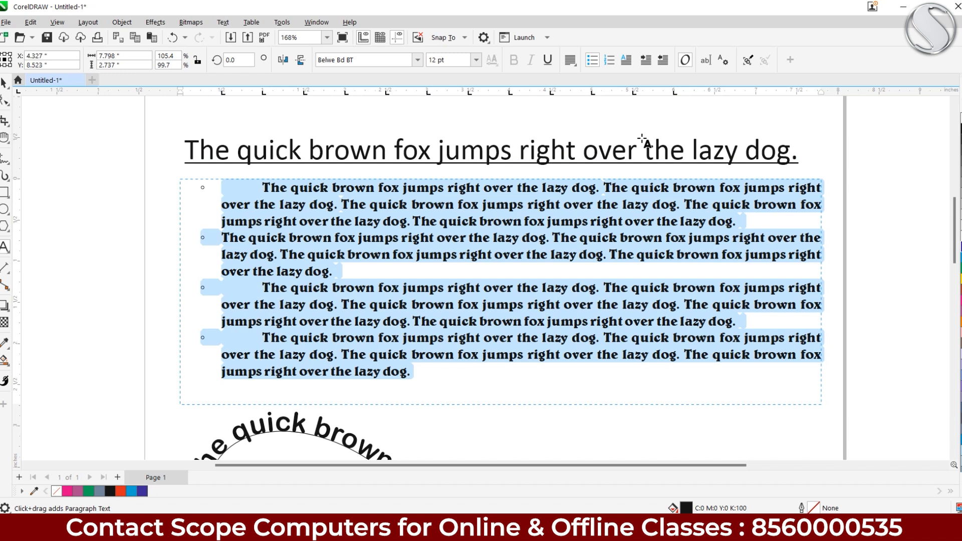
{"action": "left_click", "coordinate": [663, 61]}
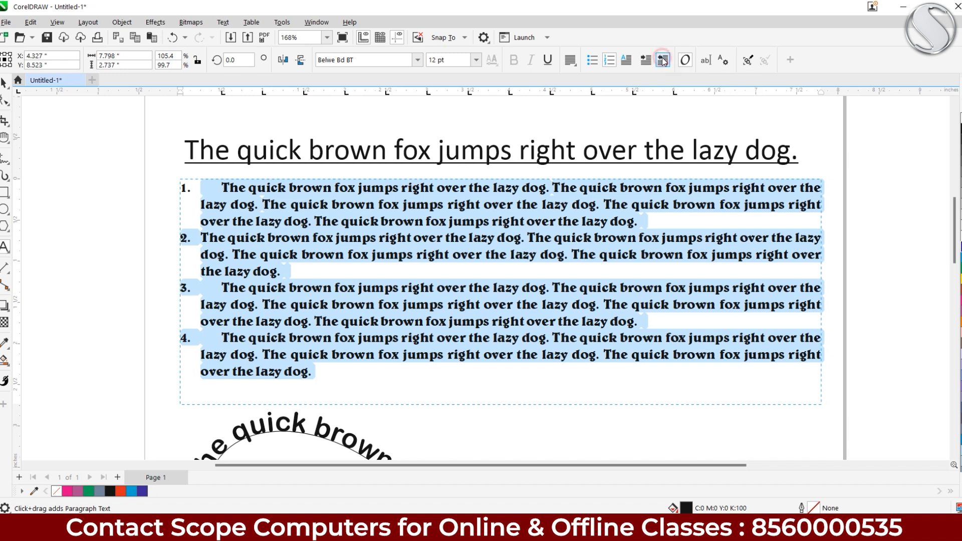
{"action": "left_click", "coordinate": [645, 60]}
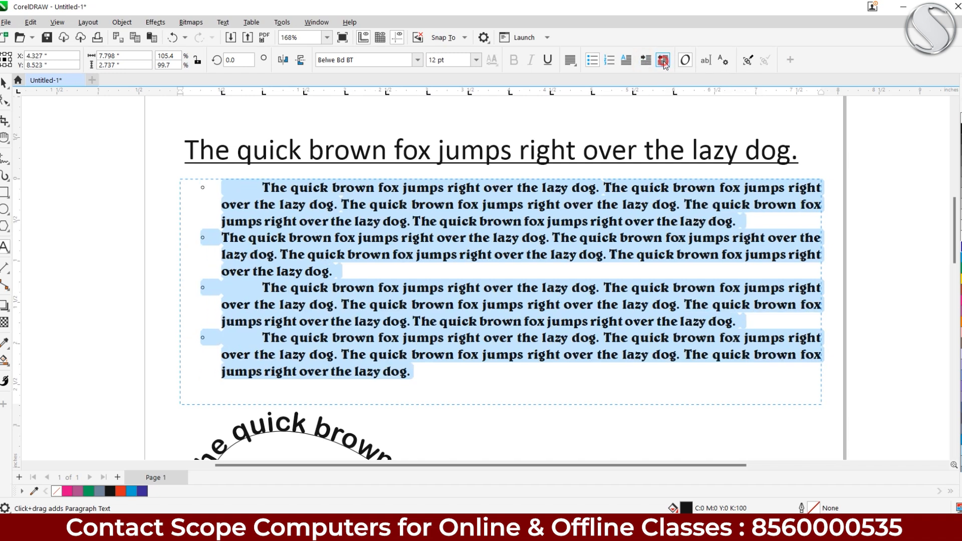
{"action": "left_click", "coordinate": [663, 61]}
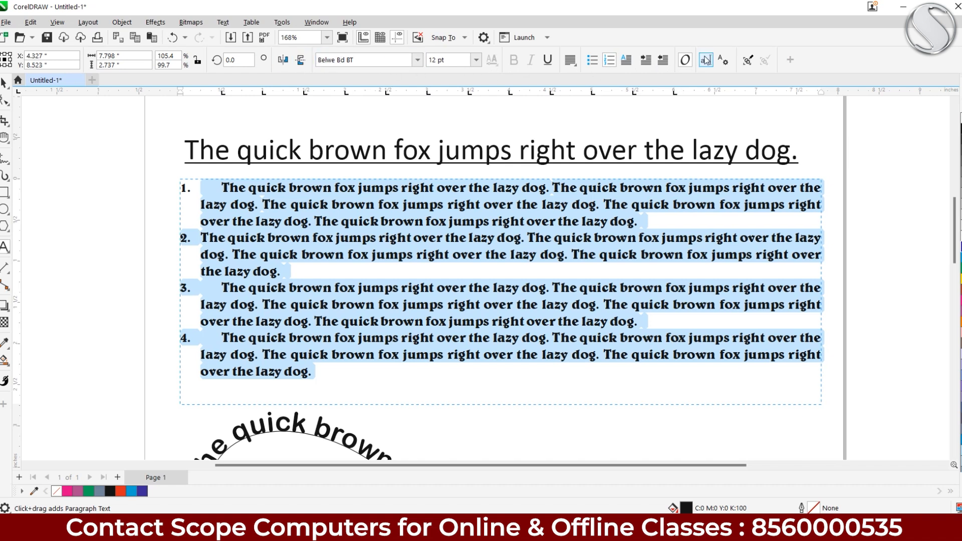
{"action": "left_click", "coordinate": [3, 83]}
{"action": "left_click_drag", "start_coordinate": [444, 308], "coordinate": [429, 178]}
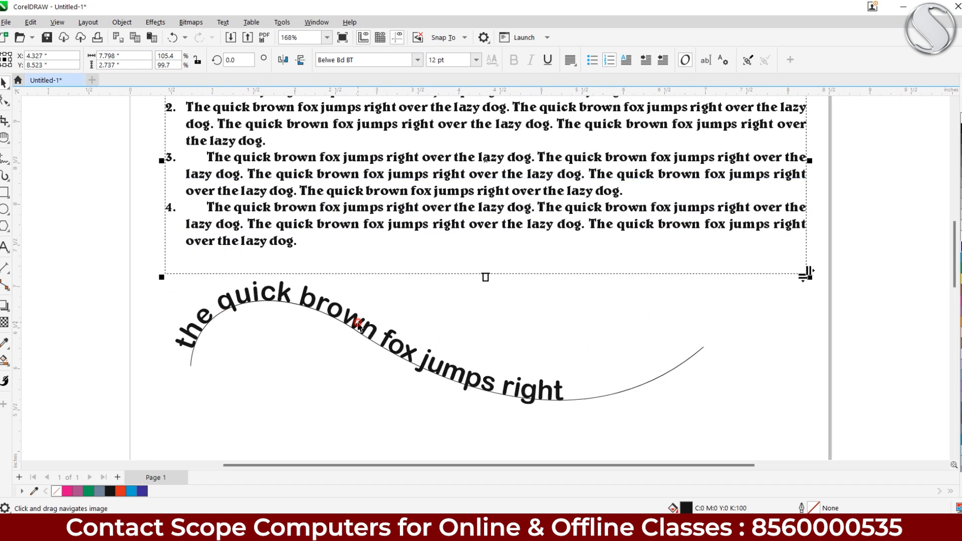
{"action": "left_click", "coordinate": [358, 325]}
{"action": "scroll", "coordinate": [466, 145], "scroll_direction": "up", "scroll_amount": 2}
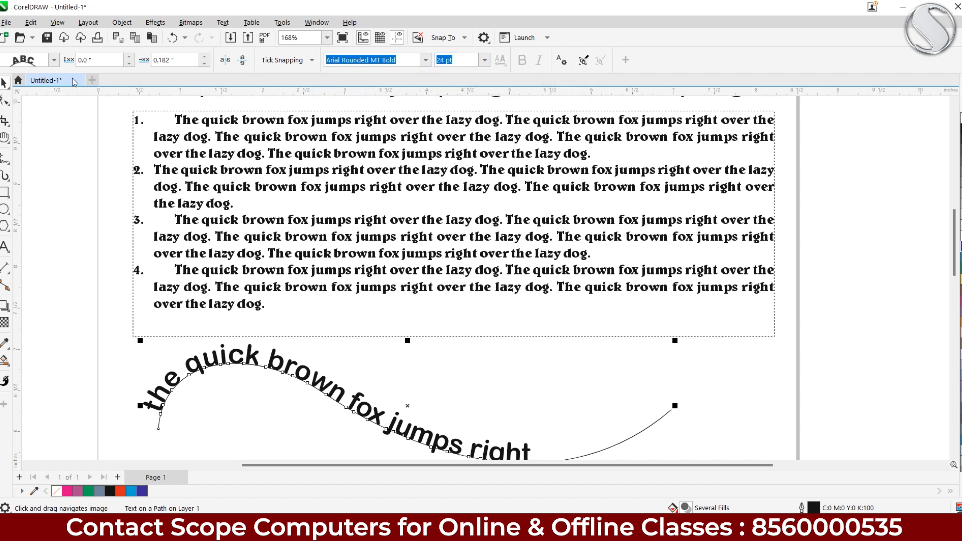
{"action": "left_click", "coordinate": [53, 60]}
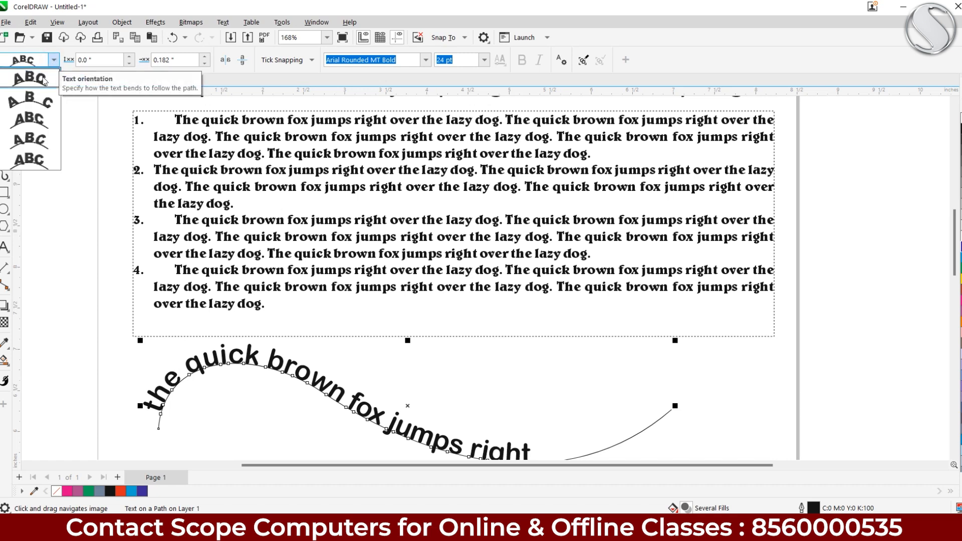
{"action": "left_click", "coordinate": [45, 80]}
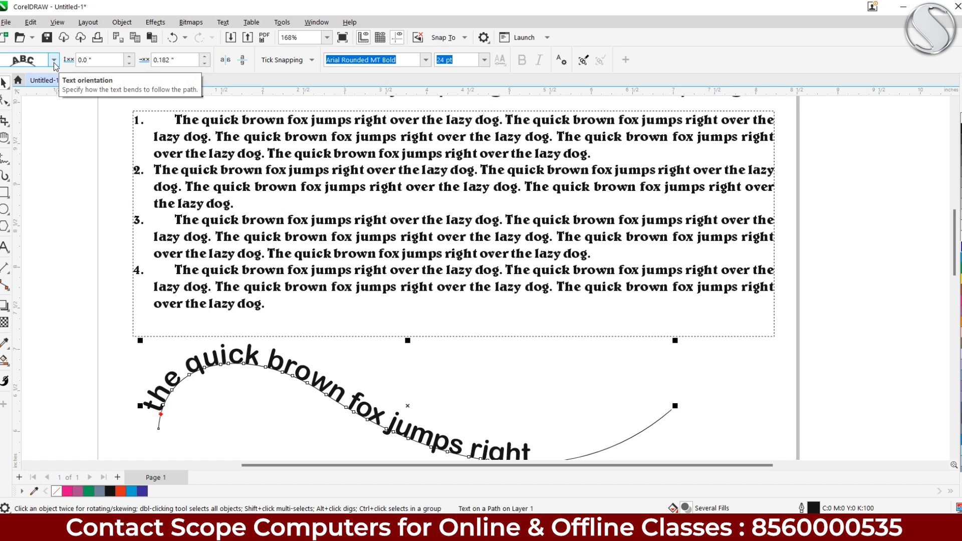
{"action": "left_click", "coordinate": [54, 62]}
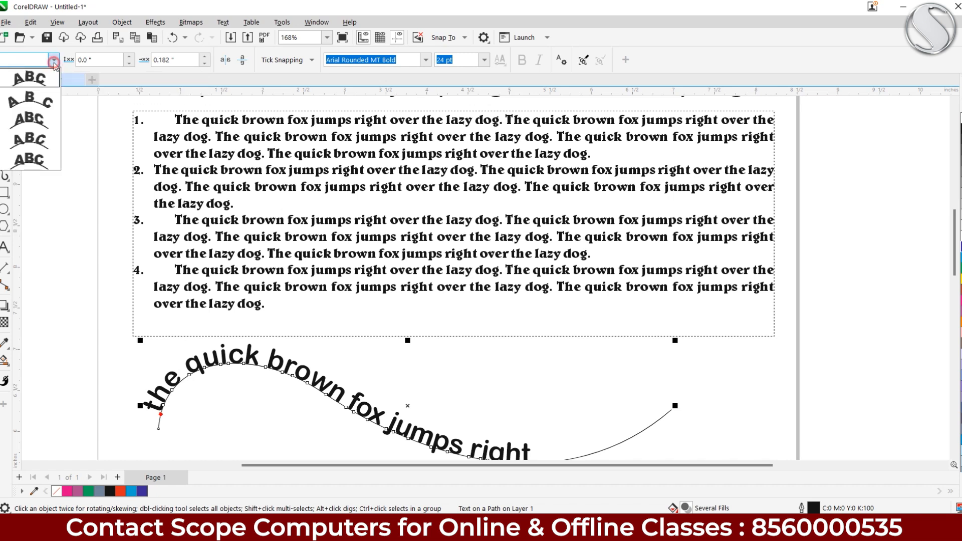
{"action": "left_click", "coordinate": [45, 103]}
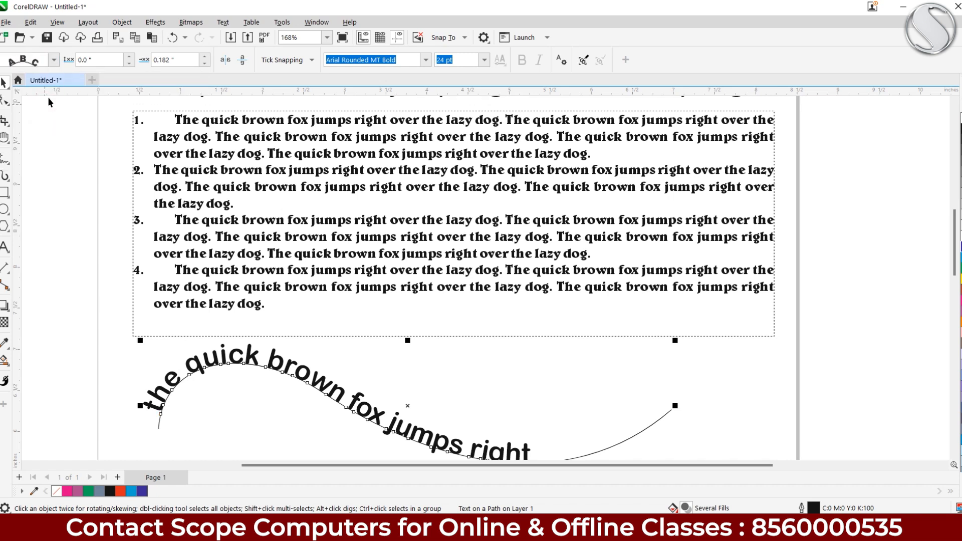
{"action": "left_click", "coordinate": [54, 60]}
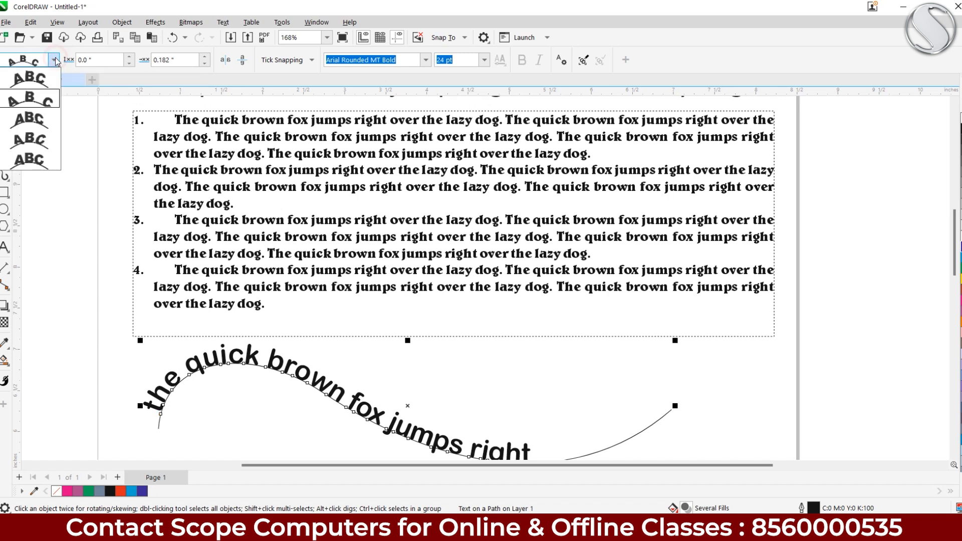
{"action": "left_click", "coordinate": [45, 122]}
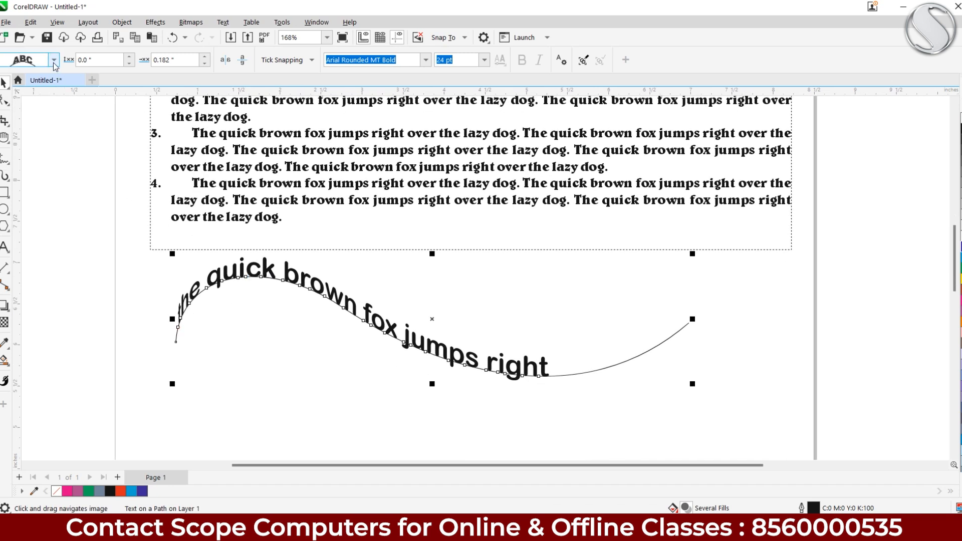
{"action": "left_click", "coordinate": [55, 61]}
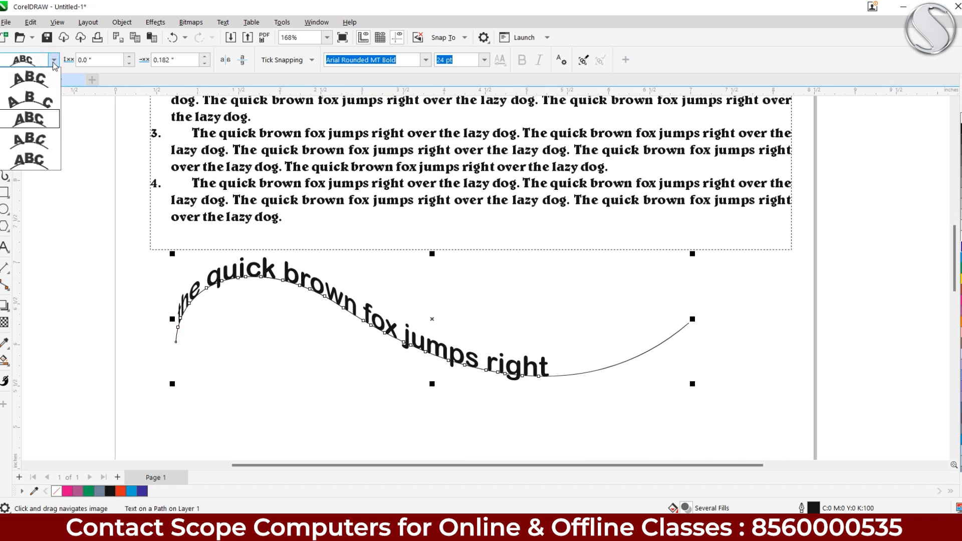
{"action": "left_click", "coordinate": [37, 142]}
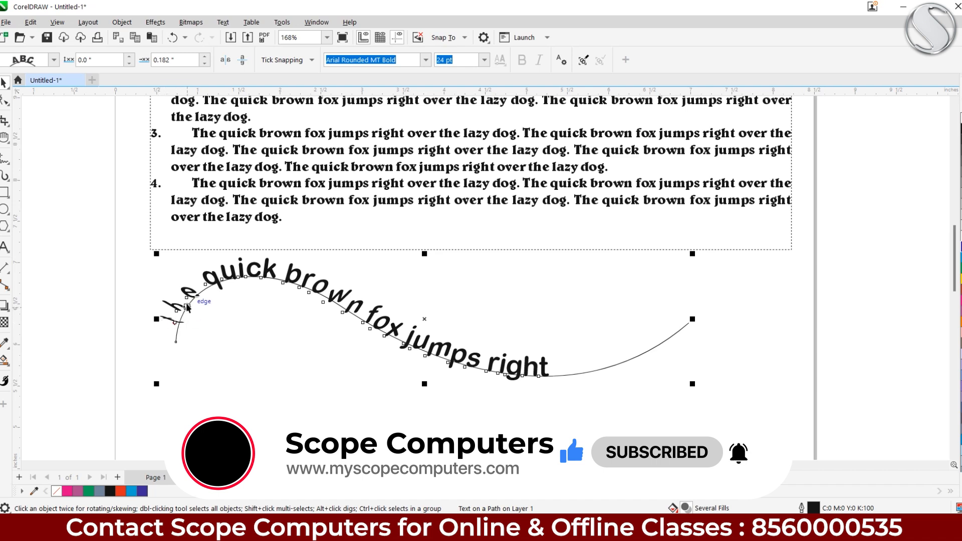
{"action": "left_click", "coordinate": [53, 59]}
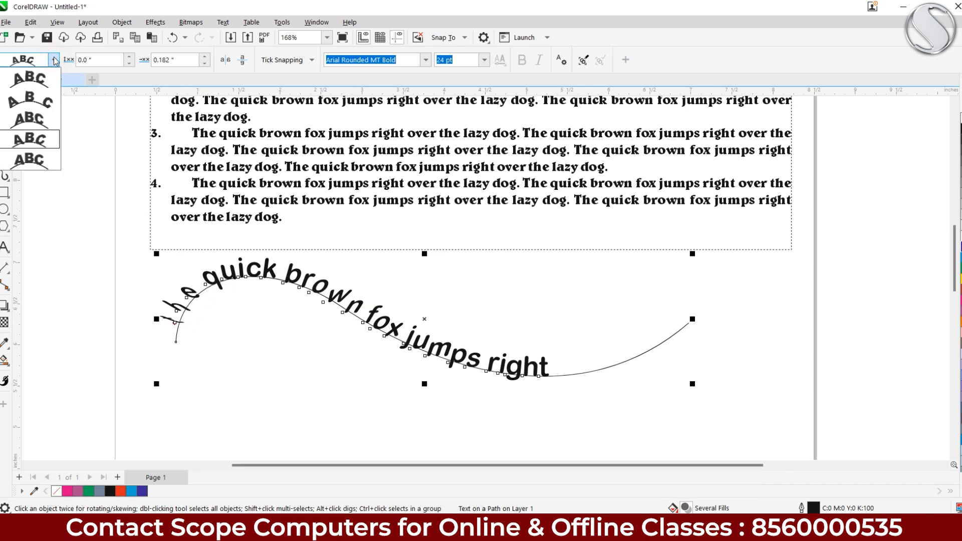
{"action": "left_click", "coordinate": [40, 161]}
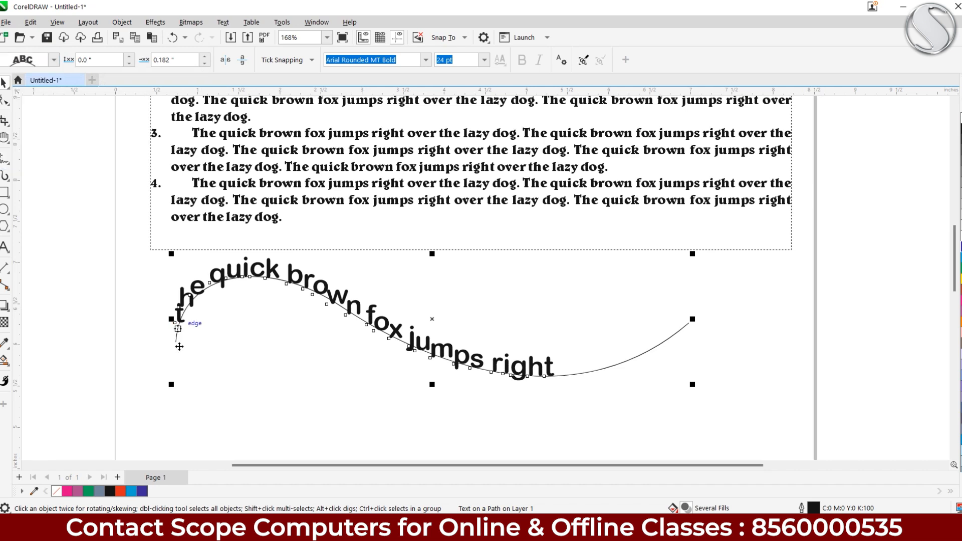
{"action": "left_click", "coordinate": [53, 60]}
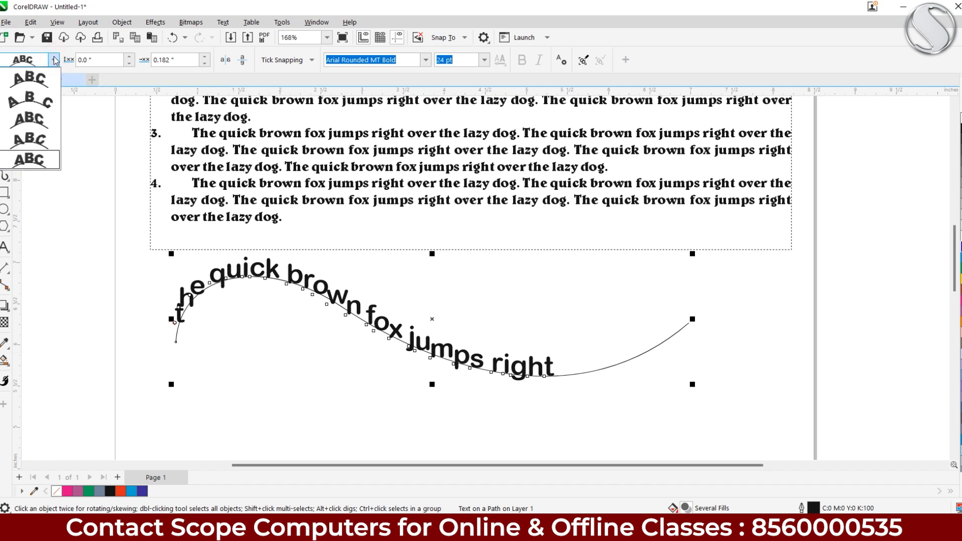
{"action": "left_click", "coordinate": [50, 83]}
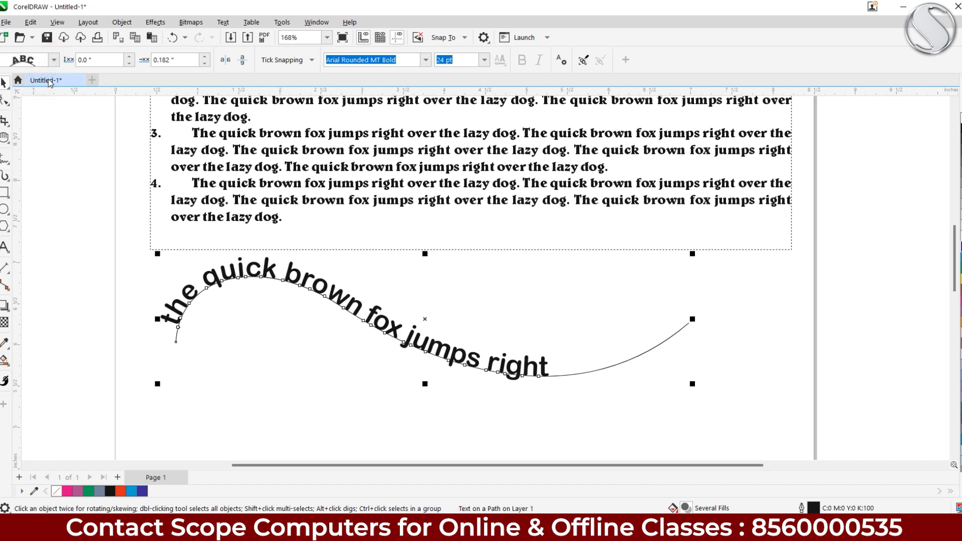
Set the curved text's Distance from Path to 0.1" and its Offset to 1.132"
{"action": "left_click", "coordinate": [130, 57]}
{"action": "left_click", "coordinate": [129, 58]}
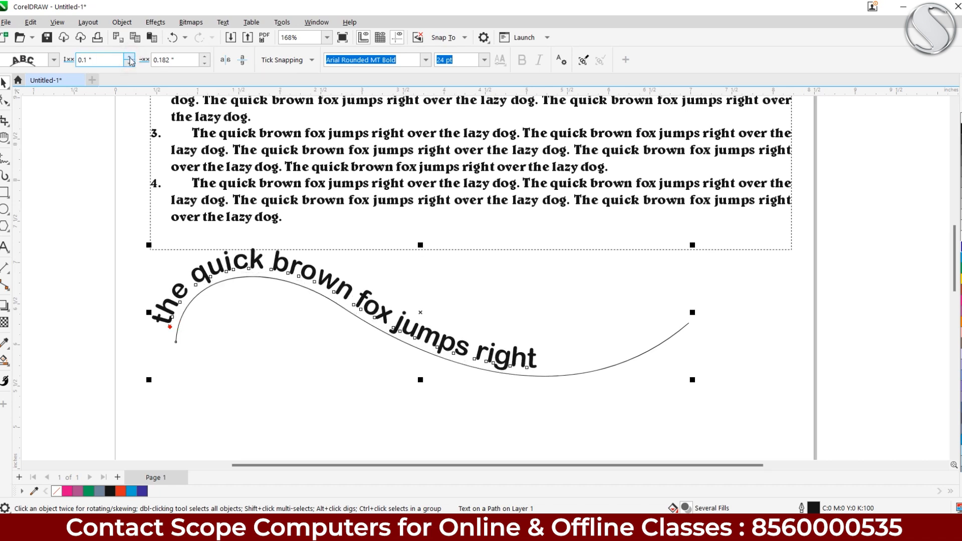
{"action": "left_click", "coordinate": [204, 57]}
{"action": "left_click", "coordinate": [205, 57]}
{"action": "left_click", "coordinate": [205, 57]}
{"action": "left_click", "coordinate": [205, 57]}
{"action": "left_click", "coordinate": [205, 57]}
{"action": "left_click", "coordinate": [205, 57]}
{"action": "left_click_drag", "start_coordinate": [203, 58], "coordinate": [204, 61]}
{"action": "left_click", "coordinate": [205, 59]}
{"action": "left_click", "coordinate": [204, 59]}
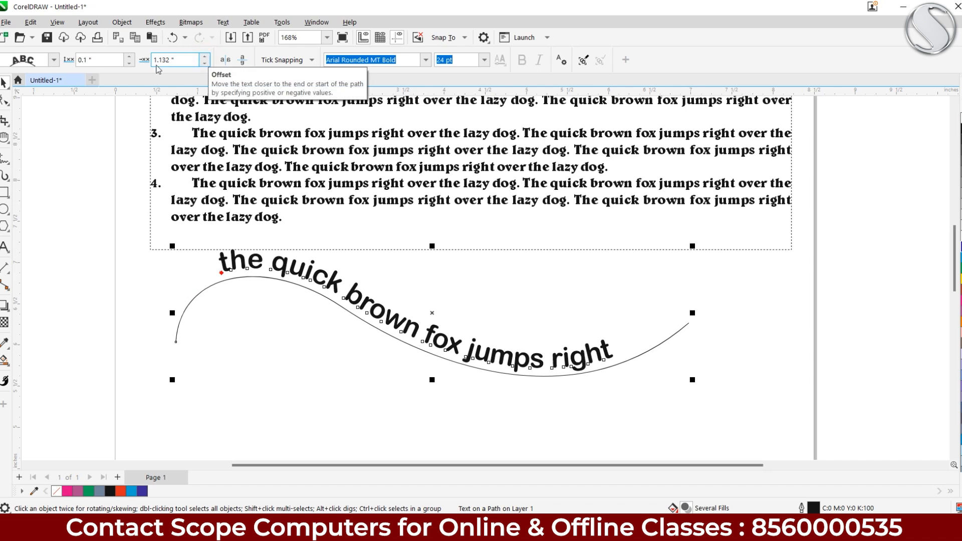
Try mirroring the curved text horizontally and vertically, then restore it upright above the path
{"action": "left_click", "coordinate": [226, 60]}
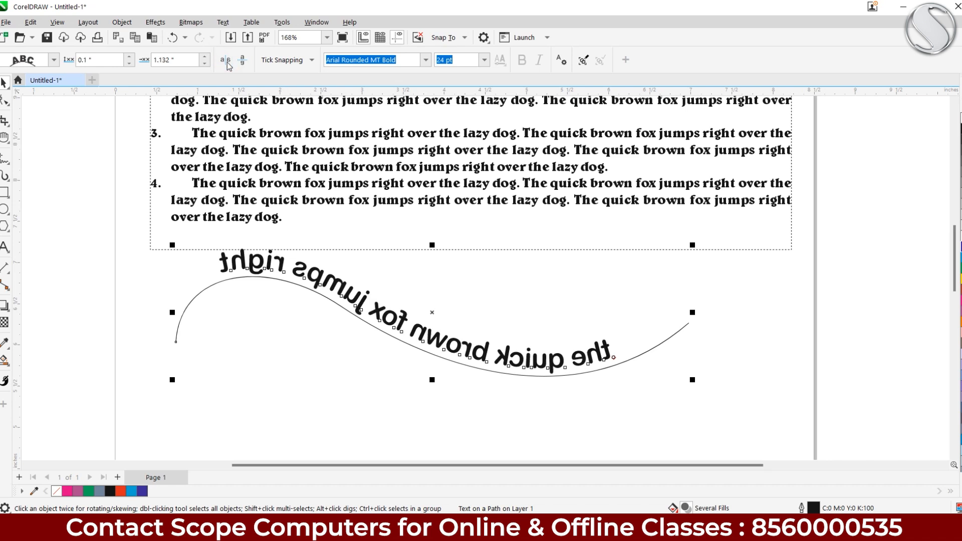
{"action": "left_click", "coordinate": [242, 62]}
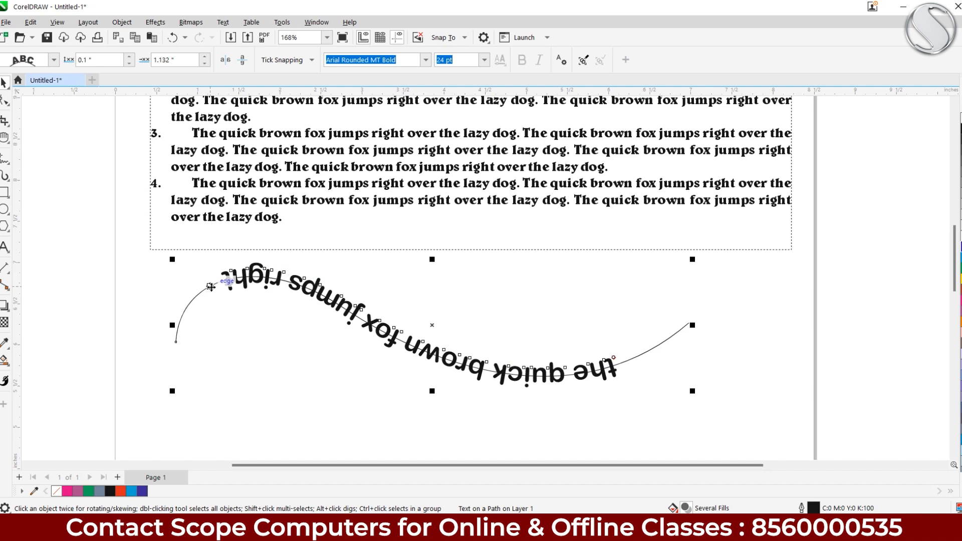
{"action": "left_click_drag", "start_coordinate": [613, 358], "coordinate": [614, 385]}
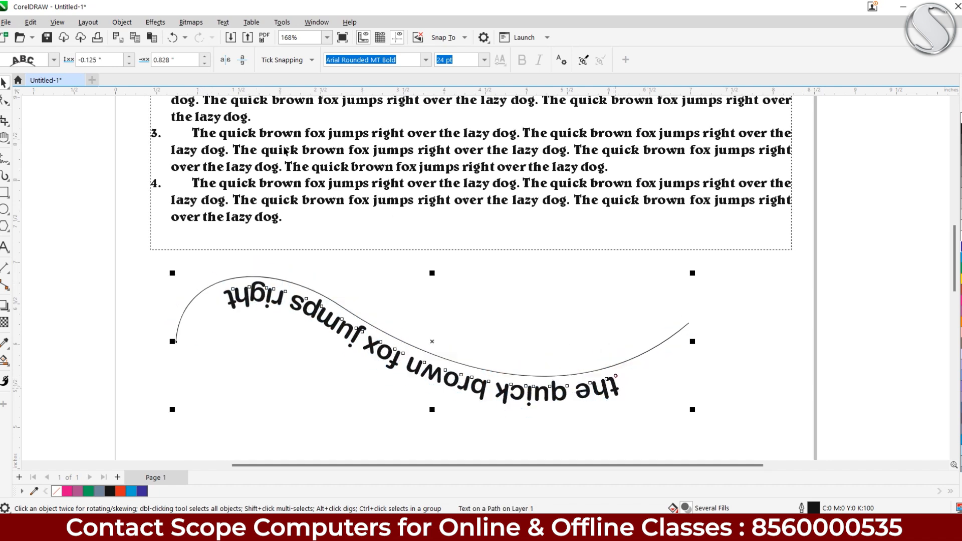
{"action": "left_click", "coordinate": [244, 60]}
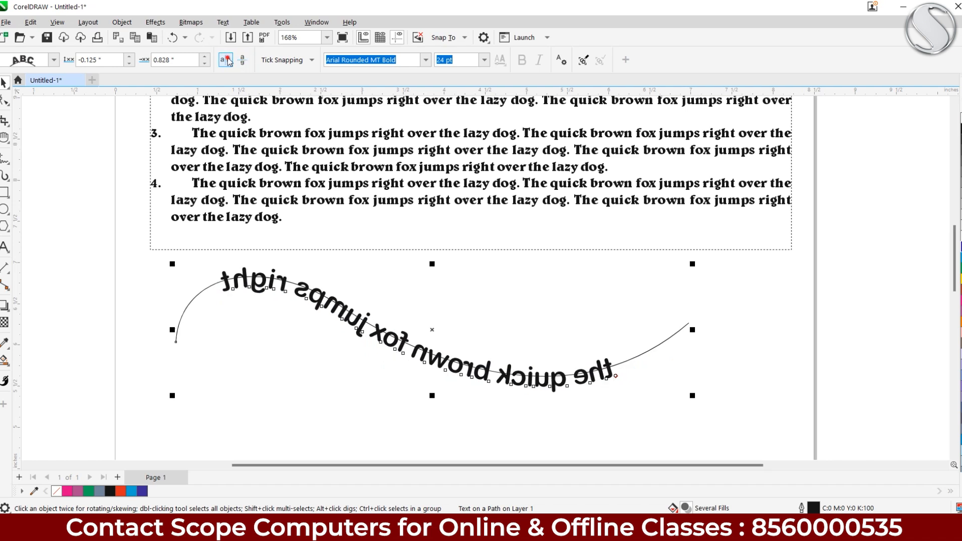
{"action": "left_click", "coordinate": [225, 60]}
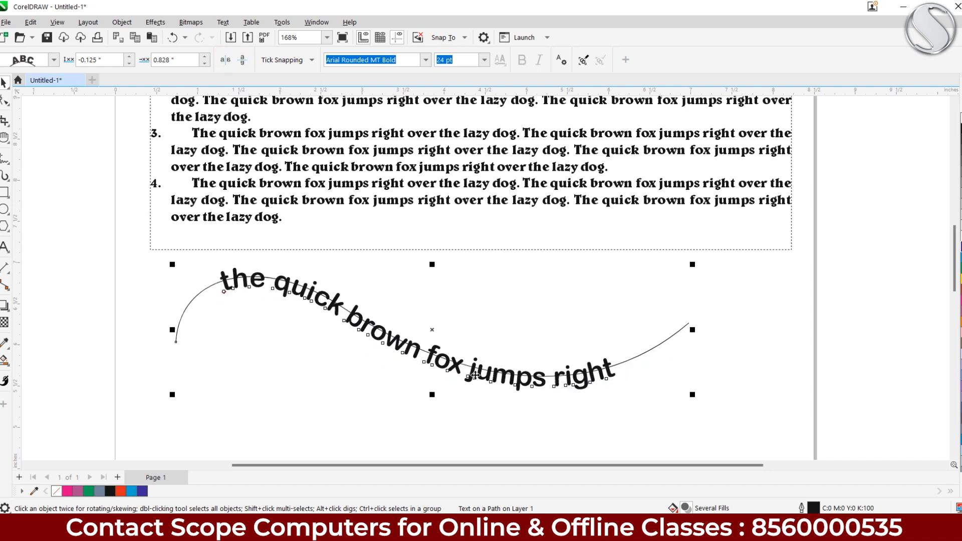
Drag the text's start marker along the curve to a 1.088" offset
{"action": "left_click", "coordinate": [222, 293]}
{"action": "left_click_drag", "start_coordinate": [223, 293], "coordinate": [220, 273]}
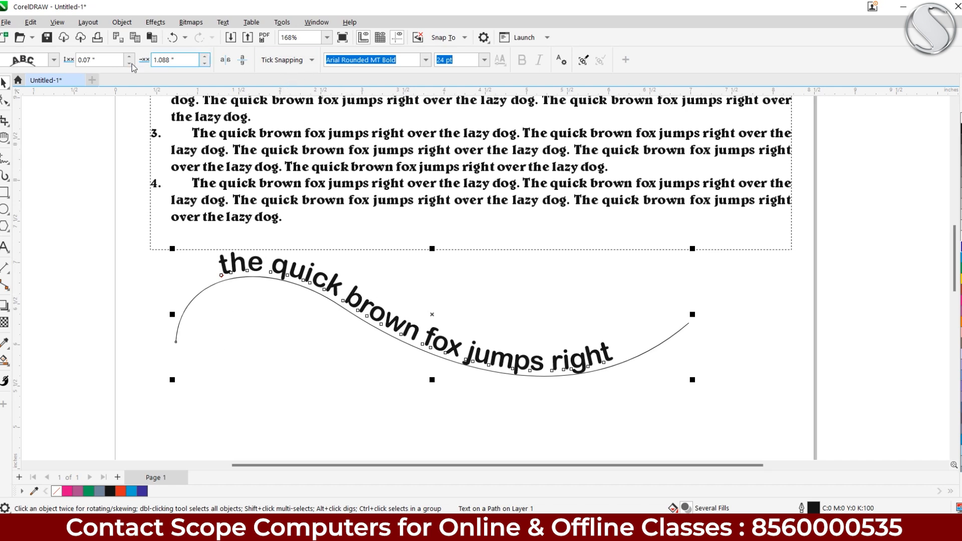
{"action": "scroll", "coordinate": [376, 322], "scroll_direction": "down", "scroll_amount": 3}
Draw a circle below the wavy text with the Ellipse tool
{"action": "left_click", "coordinate": [4, 209]}
{"action": "left_click_drag", "start_coordinate": [253, 306], "coordinate": [311, 427]}
{"action": "key", "text": "space"}
{"action": "left_click_drag", "start_coordinate": [325, 266], "coordinate": [363, 253]}
Select the text on the curve and choose Text > Fit Text to Path
{"action": "left_click", "coordinate": [326, 160]}
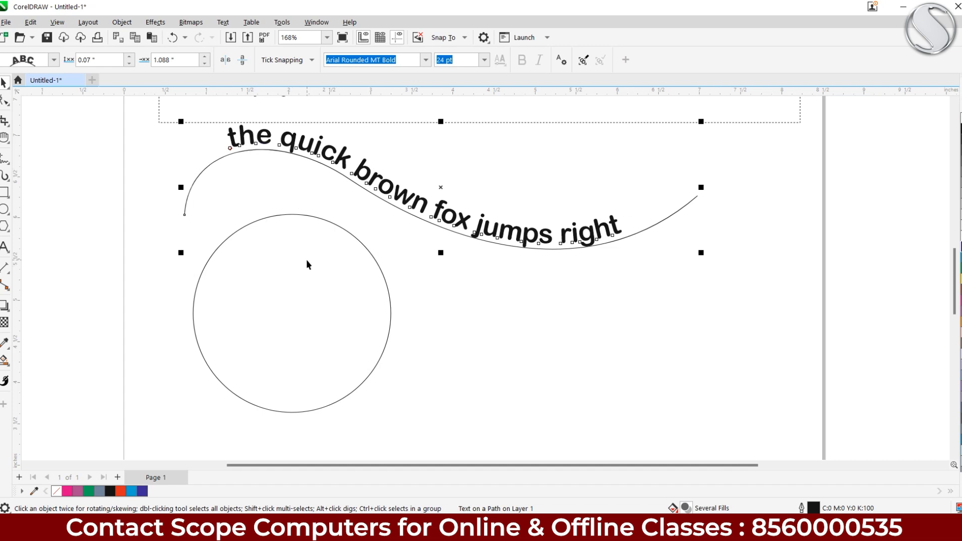
{"action": "left_click", "coordinate": [229, 23]}
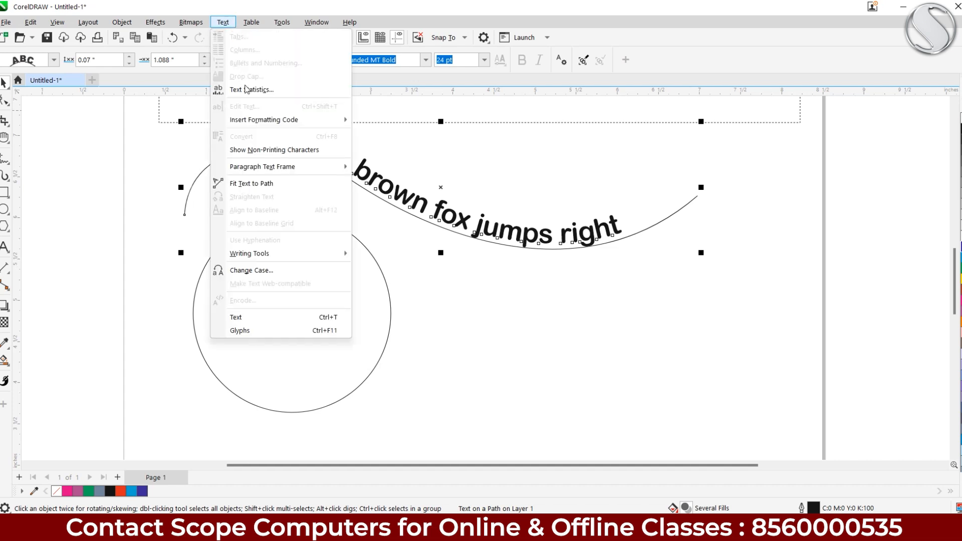
{"action": "left_click", "coordinate": [258, 185]}
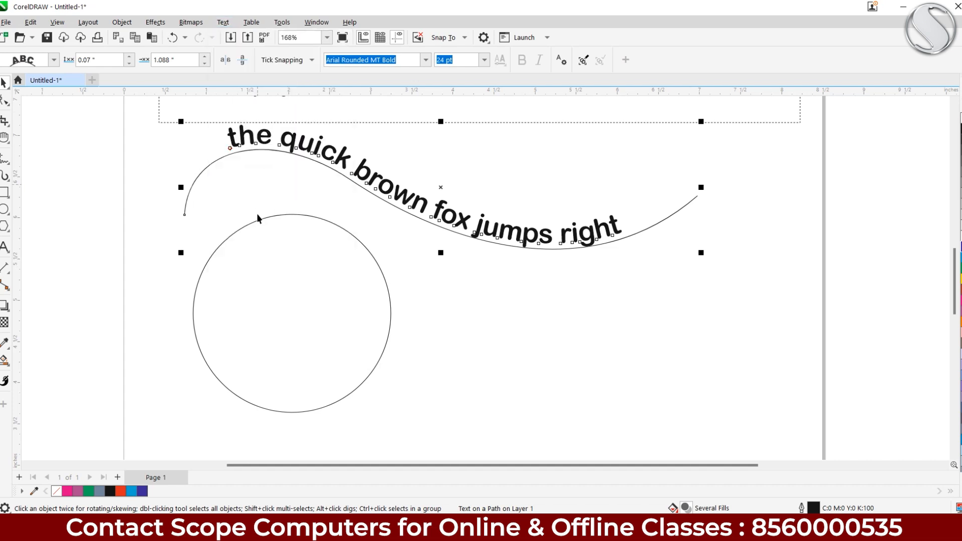
Reapply Fit Text to Path and shift the curve with its text left and down
{"action": "left_click", "coordinate": [223, 24]}
{"action": "left_click", "coordinate": [222, 186]}
{"action": "left_click", "coordinate": [232, 179]}
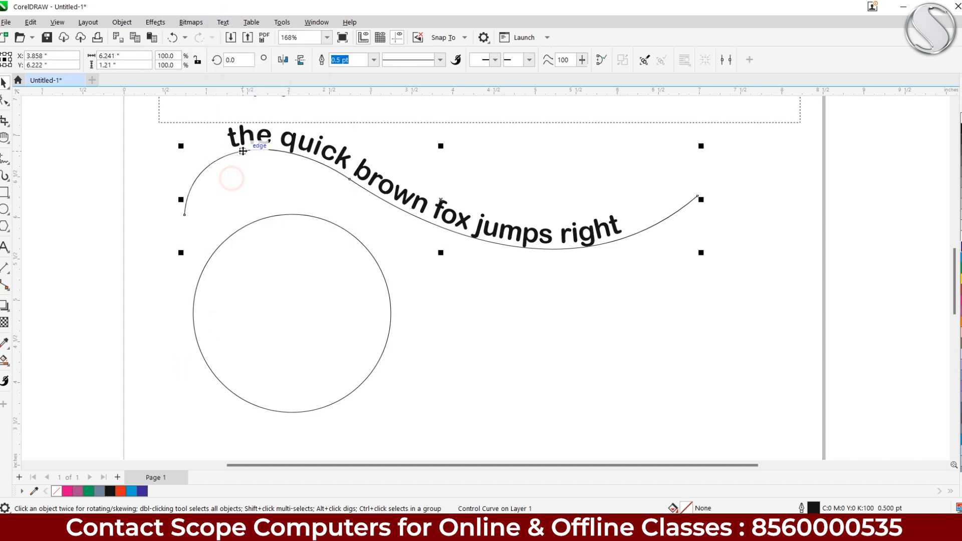
{"action": "left_click_drag", "start_coordinate": [227, 162], "coordinate": [204, 173]}
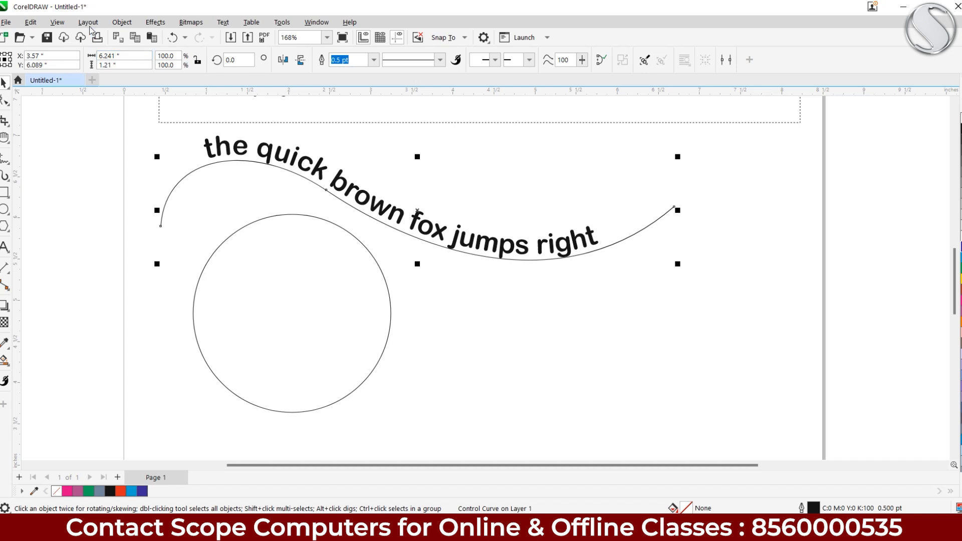
Use Object > Break Text Apart, then drag the bare S-curve to the lower right
{"action": "left_click", "coordinate": [122, 22]}
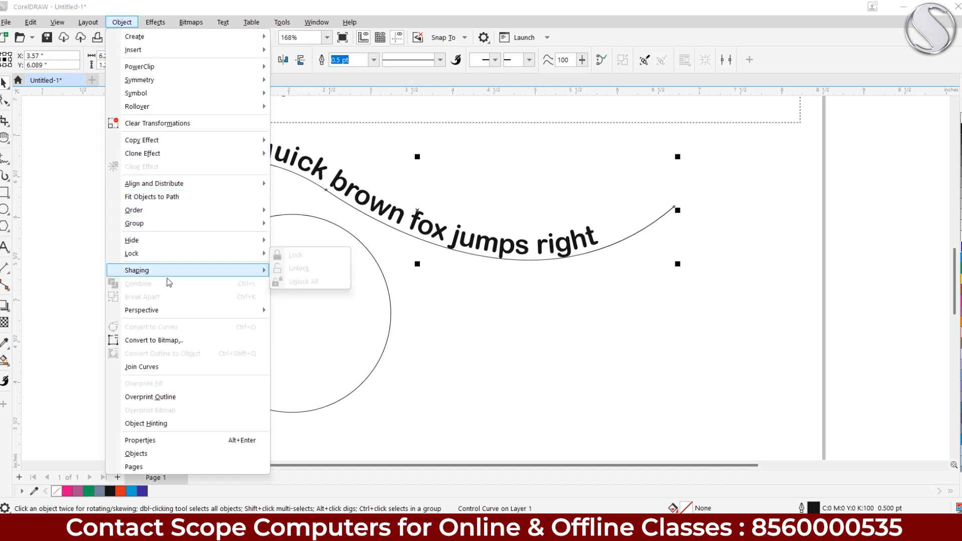
{"action": "mouse_move", "coordinate": [241, 223]}
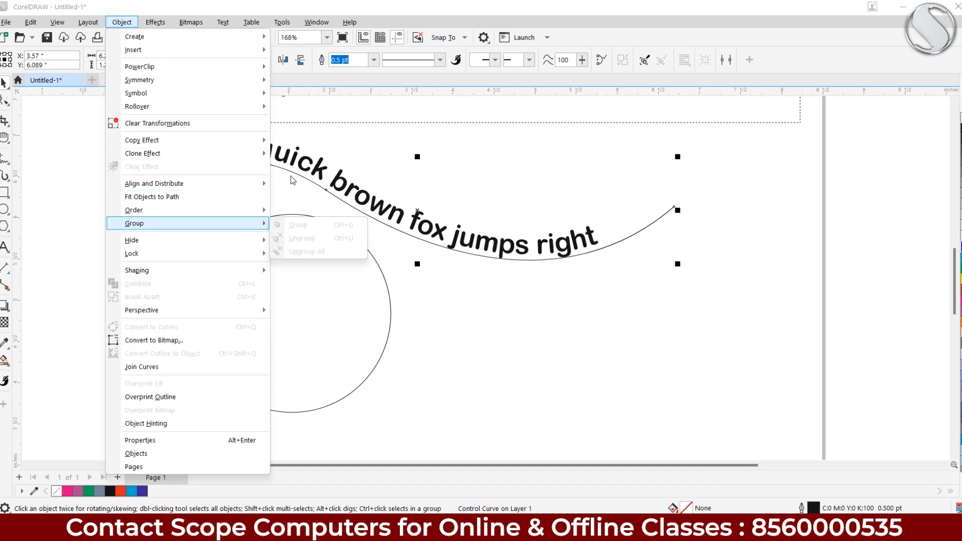
{"action": "mouse_move", "coordinate": [189, 314]}
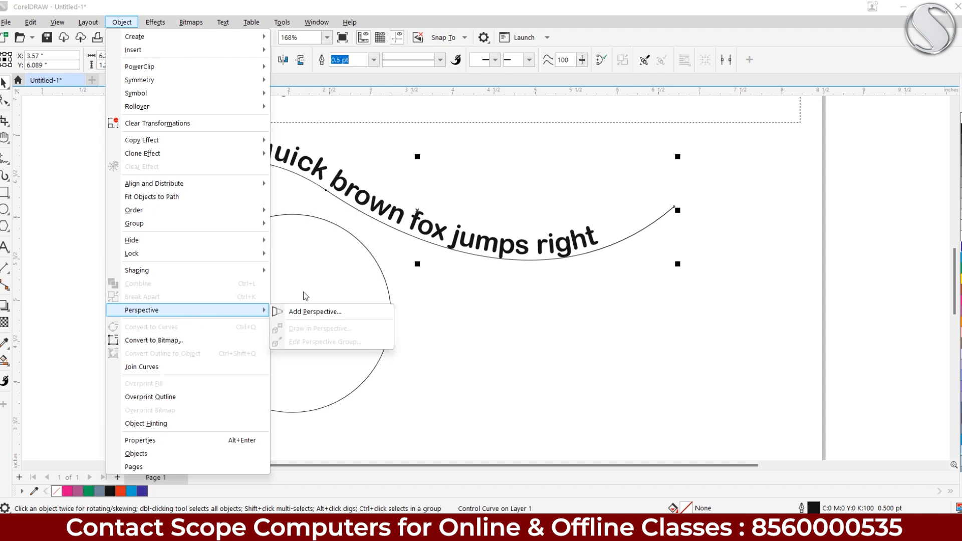
{"action": "left_click", "coordinate": [564, 293]}
{"action": "left_click", "coordinate": [540, 250]}
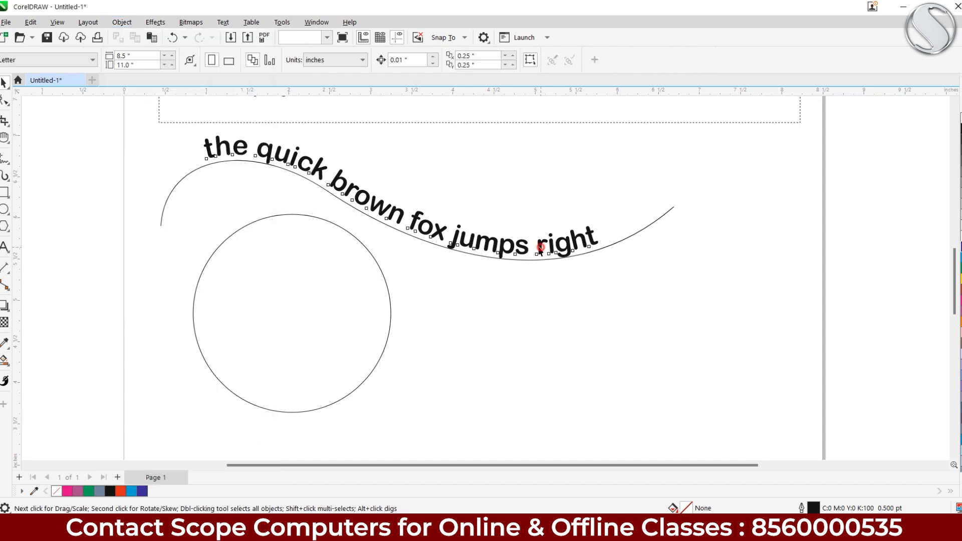
{"action": "left_click", "coordinate": [122, 22]}
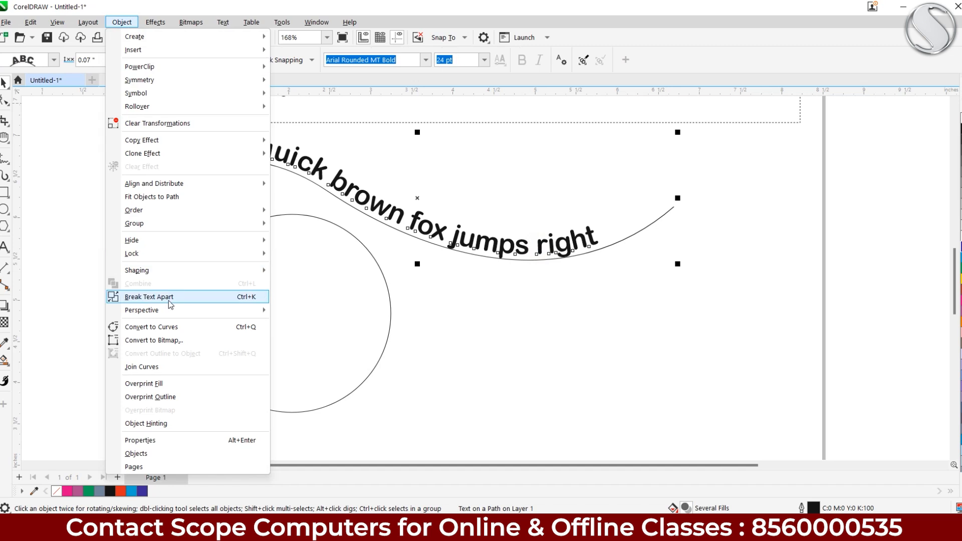
{"action": "left_click", "coordinate": [138, 301]}
{"action": "left_click_drag", "start_coordinate": [458, 250], "coordinate": [798, 357]}
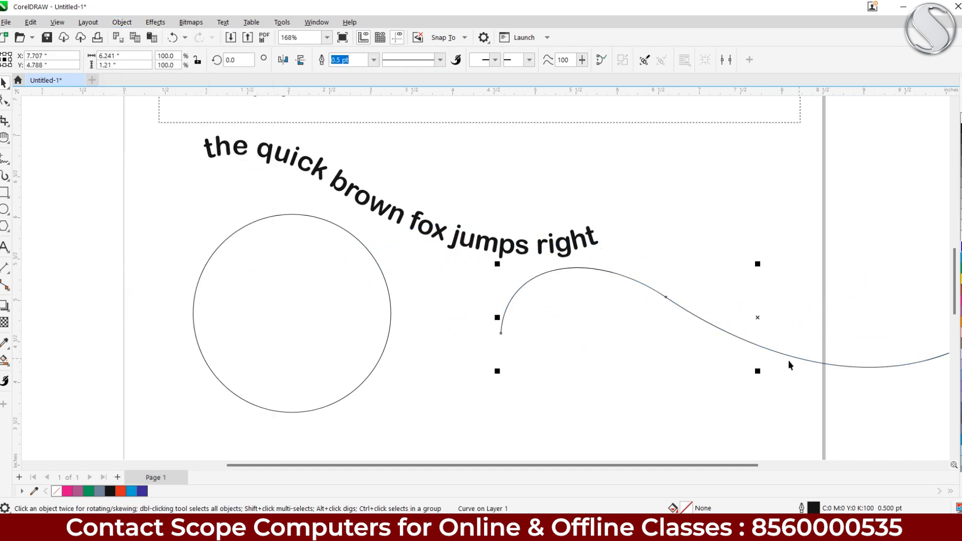
{"action": "left_click", "coordinate": [501, 254]}
{"action": "left_click", "coordinate": [223, 22]}
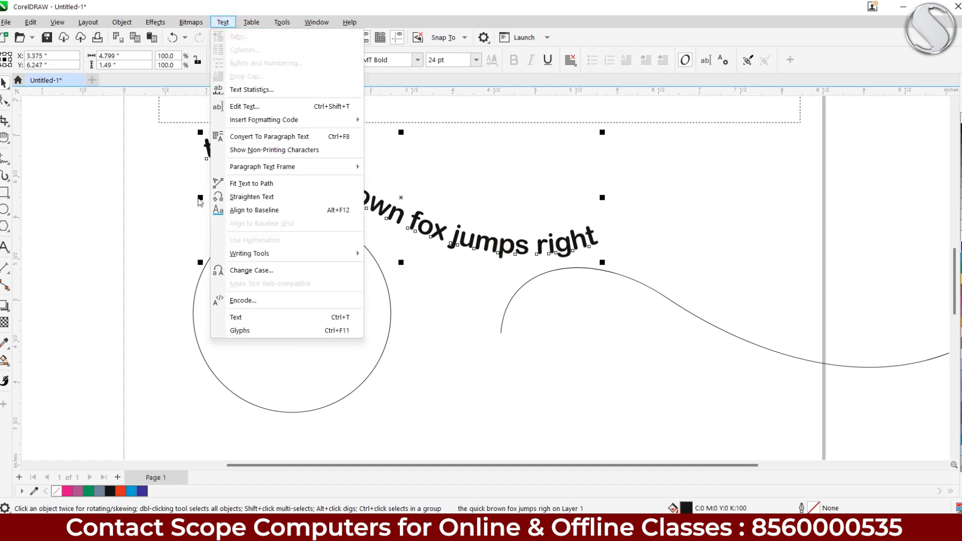
{"action": "left_click", "coordinate": [235, 184]}
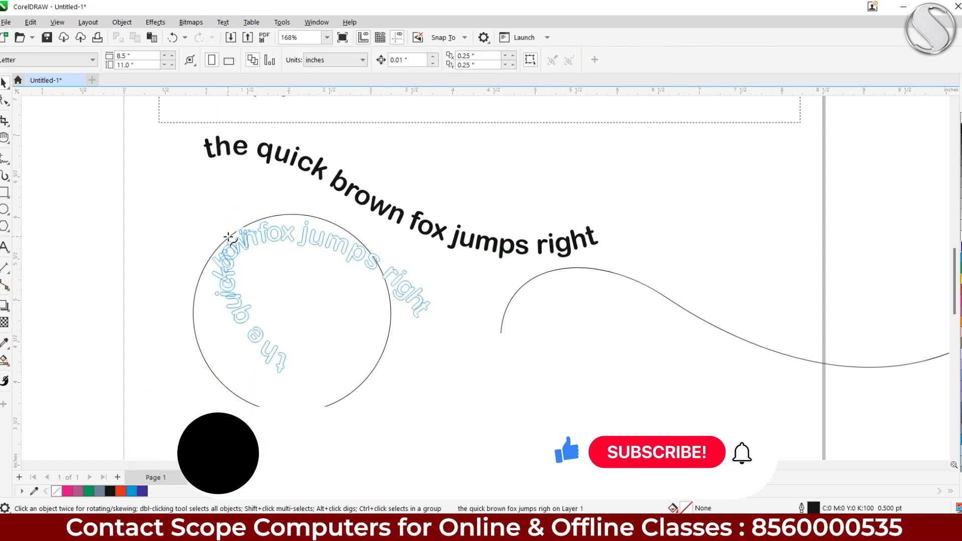
{"action": "left_click", "coordinate": [388, 271]}
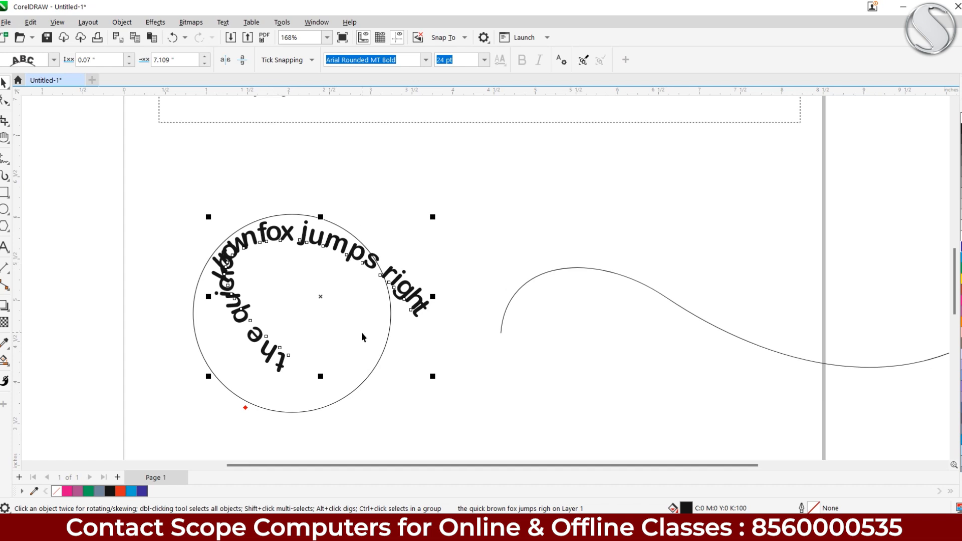
{"action": "left_click", "coordinate": [173, 37]}
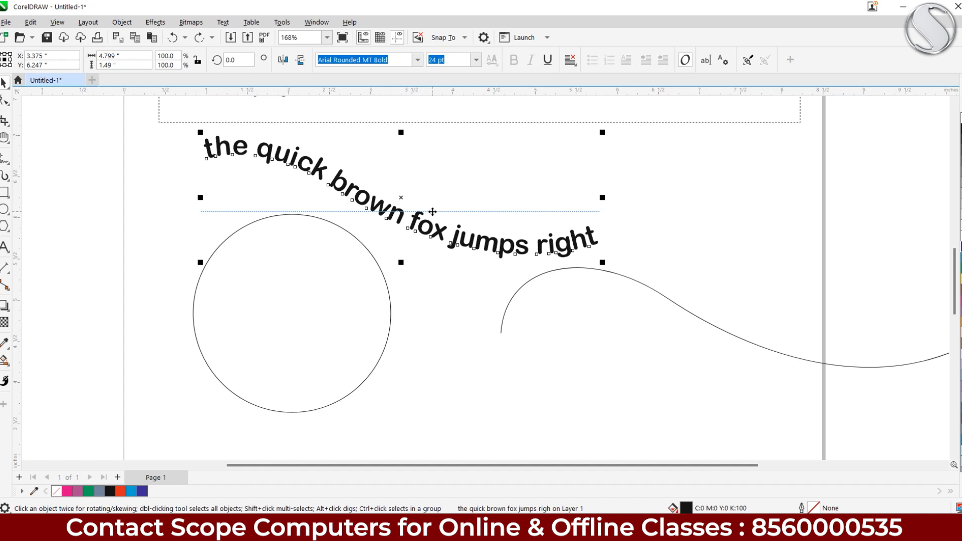
Straighten the curved sentence onto a straight baseline and move it up and right
{"action": "left_click", "coordinate": [223, 22]}
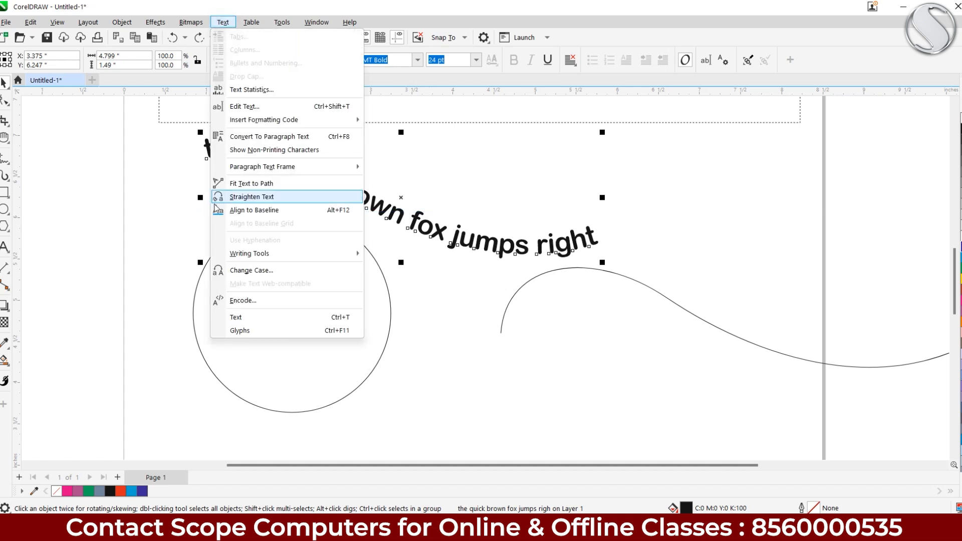
{"action": "left_click", "coordinate": [242, 211]}
{"action": "left_click", "coordinate": [222, 22]}
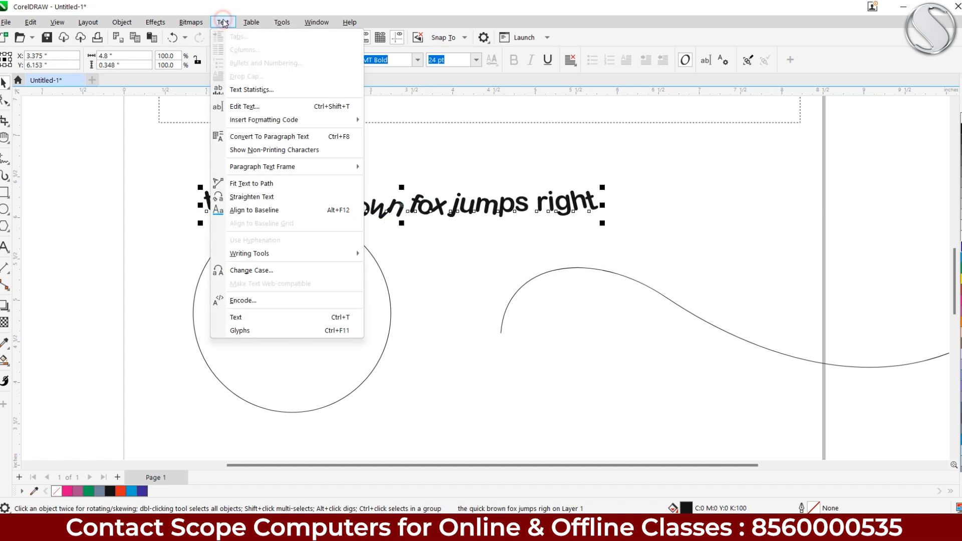
{"action": "left_click", "coordinate": [270, 197]}
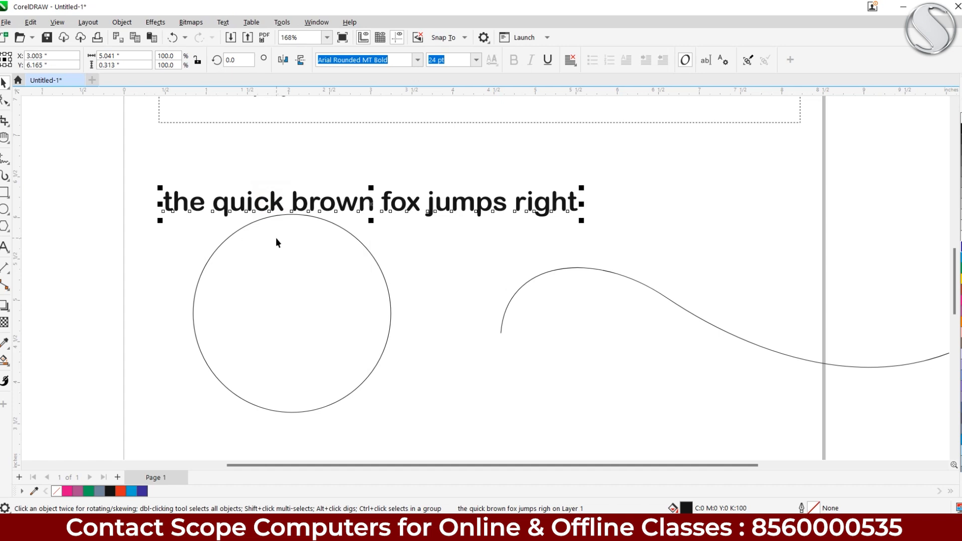
{"action": "left_click_drag", "start_coordinate": [316, 205], "coordinate": [351, 170]}
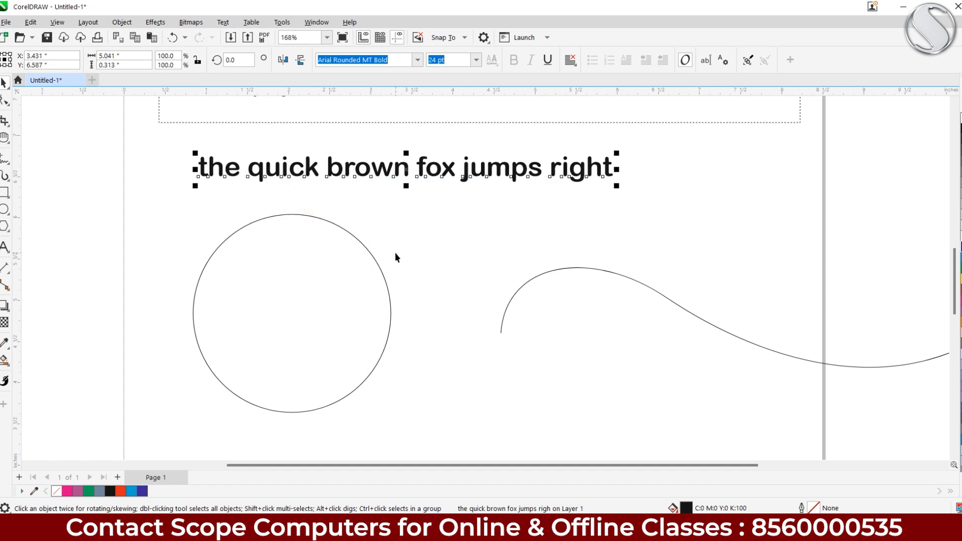
Fit 'the quick brown fox jumps right' around the top of the circle
{"action": "left_click", "coordinate": [223, 22]}
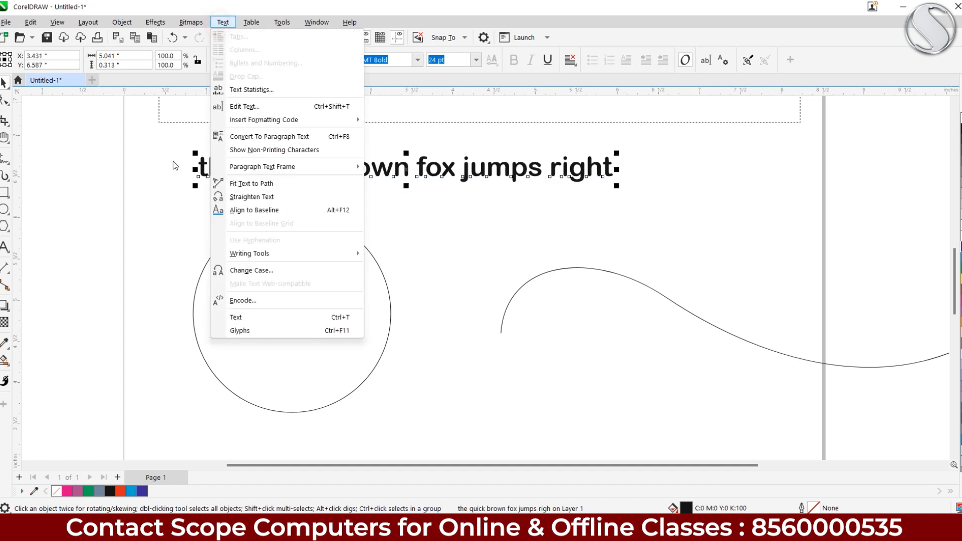
{"action": "left_click", "coordinate": [222, 185]}
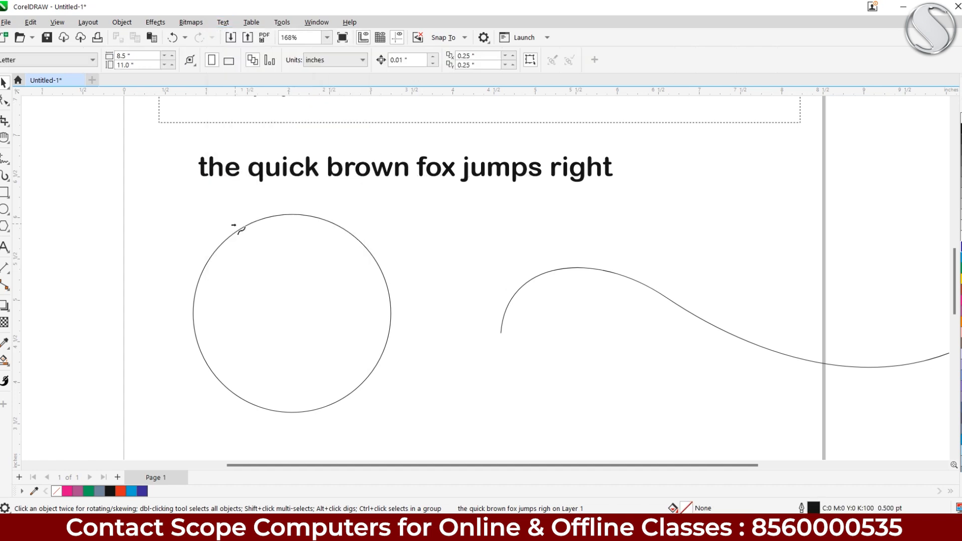
{"action": "left_click", "coordinate": [287, 207]}
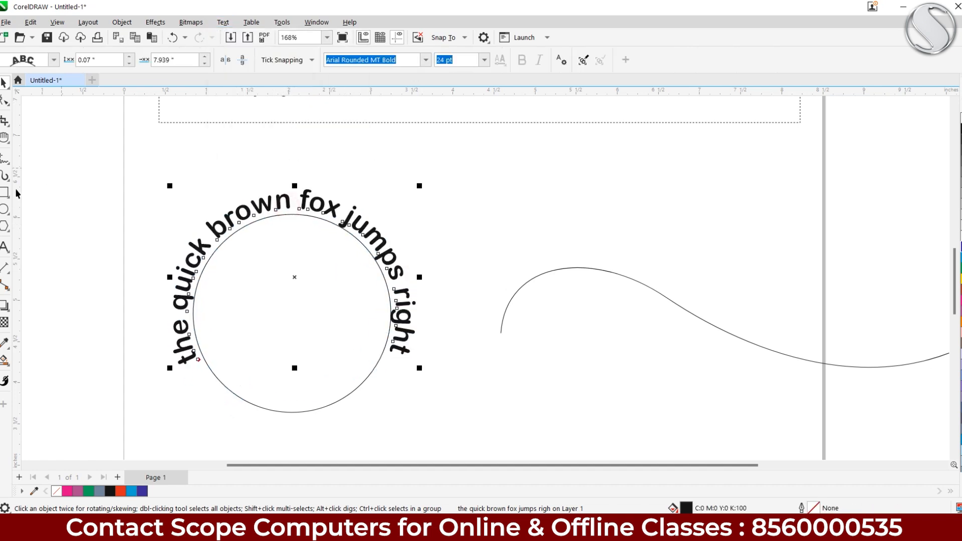
Draw a second 2.714-inch circle to the left of the curved text
{"action": "left_click", "coordinate": [4, 209]}
{"action": "left_click_drag", "start_coordinate": [152, 225], "coordinate": [442, 225]}
{"action": "left_click_drag", "start_coordinate": [150, 183], "coordinate": [381, 413]}
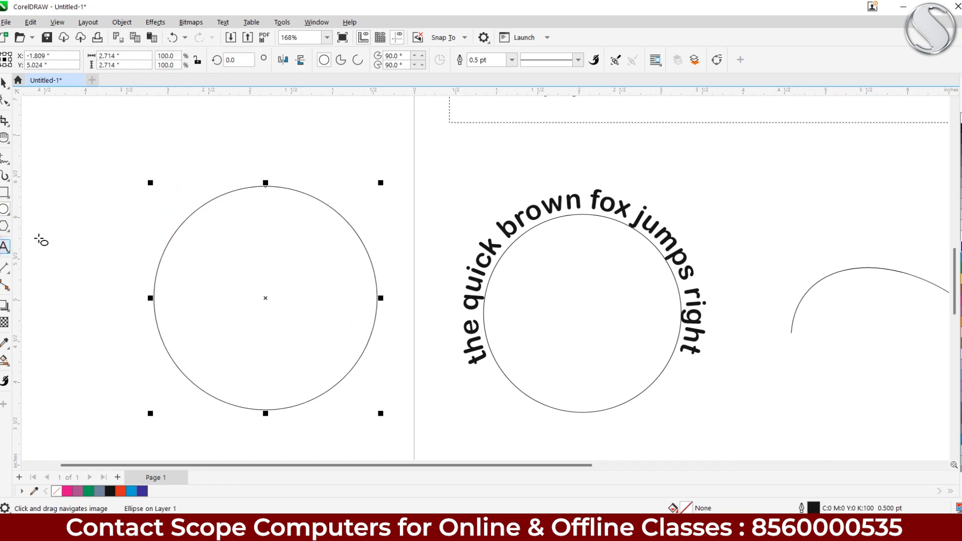
Type a line of placeholder text along the top of the new circle
{"action": "left_click", "coordinate": [4, 247]}
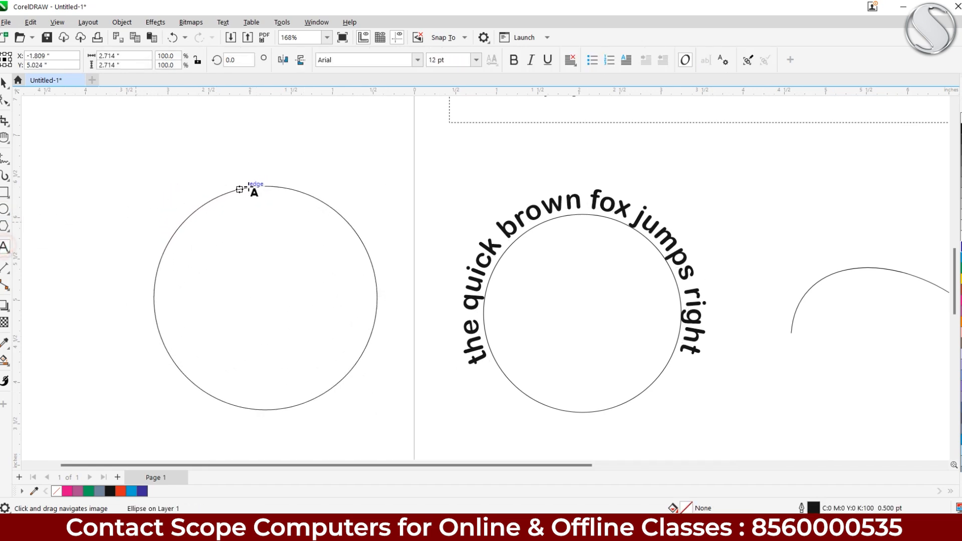
{"action": "left_click", "coordinate": [266, 187]}
{"action": "type", "text": "as;dlkfja s;lfdkj f;alkjf asl;kfdja s;lfkj"}
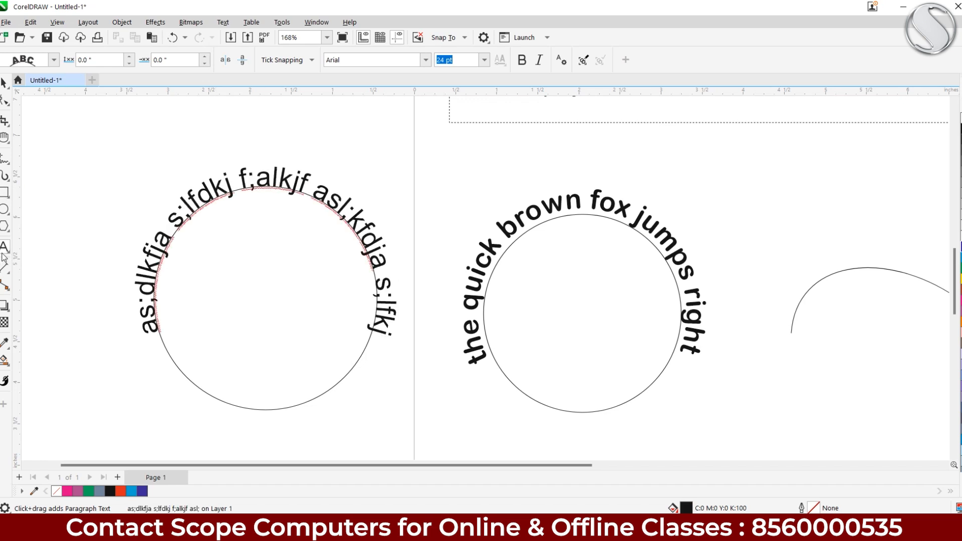
{"action": "type", "text": "a's;lfdakdssflkal;klfk"}
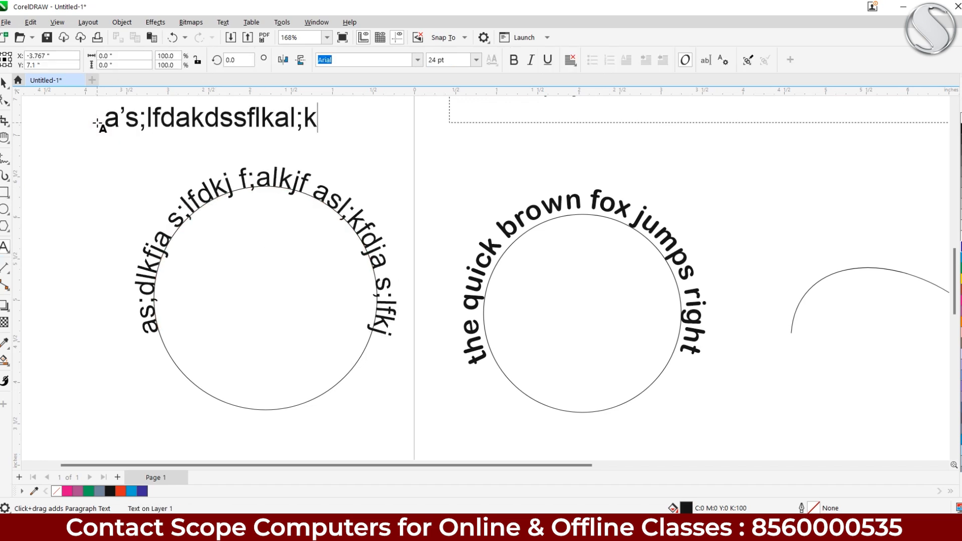
Delete the text-wrapped circle and draw a fresh 2.448-inch circle in its place
{"action": "left_click", "coordinate": [7, 84]}
{"action": "left_click", "coordinate": [206, 269]}
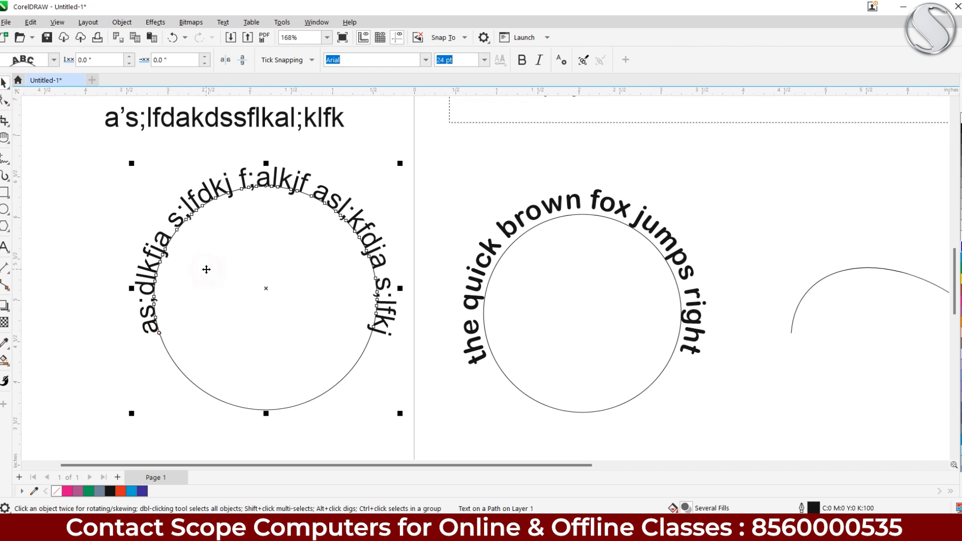
{"action": "key", "text": "Delete"}
{"action": "left_click", "coordinate": [4, 209]}
{"action": "left_click_drag", "start_coordinate": [152, 220], "coordinate": [354, 423]}
Fit the placeholder text to the circle, slide it to the bottom, and mirror it upright
{"action": "left_click", "coordinate": [5, 83]}
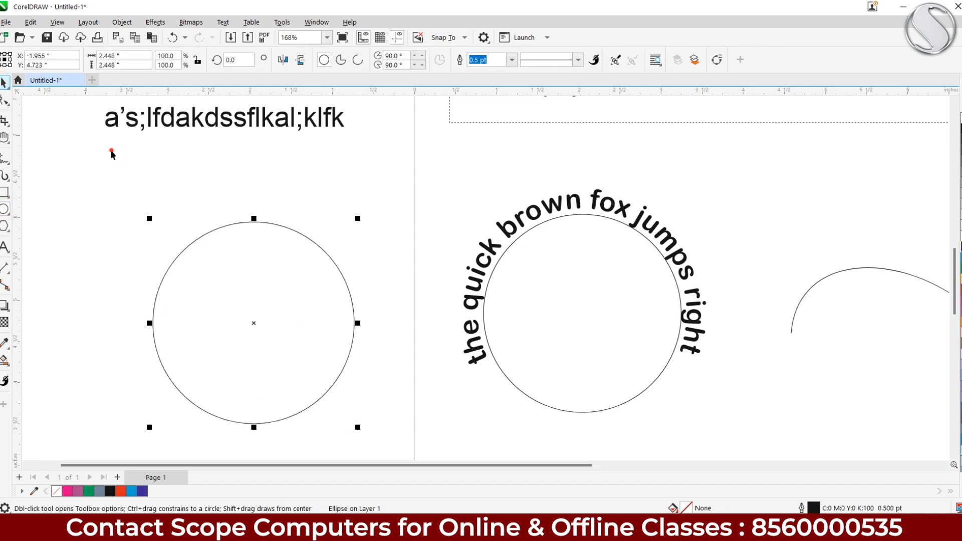
{"action": "left_click", "coordinate": [113, 127]}
{"action": "left_click", "coordinate": [223, 22]}
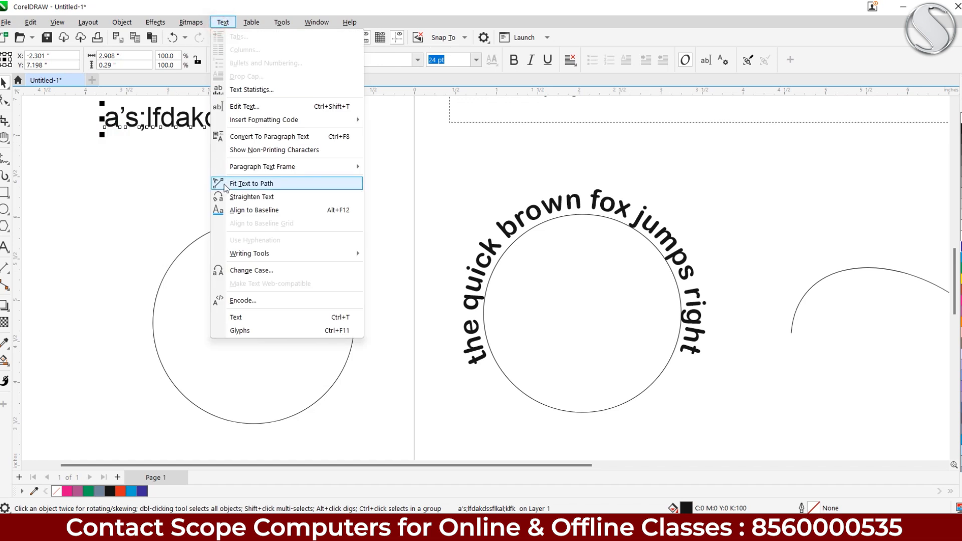
{"action": "left_click", "coordinate": [224, 184]}
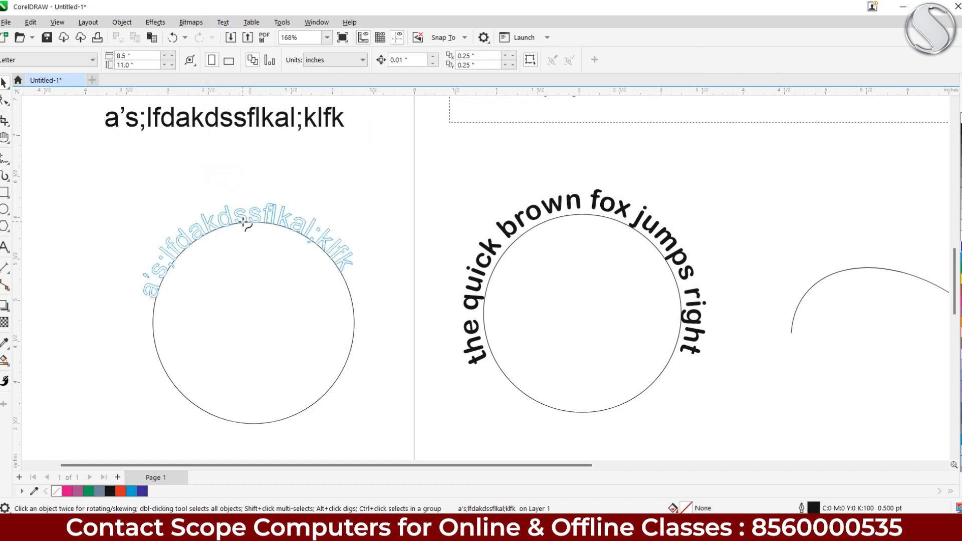
{"action": "left_click", "coordinate": [242, 223]}
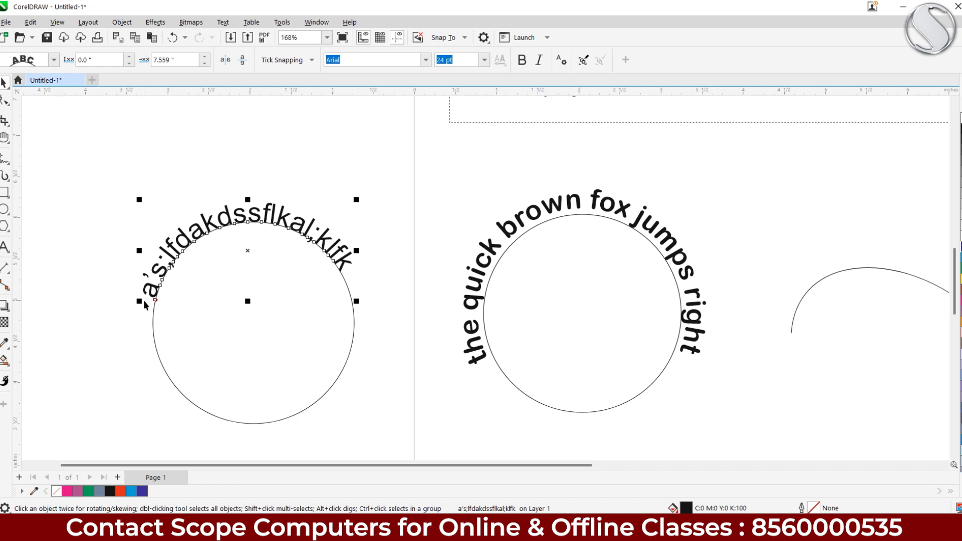
{"action": "left_click_drag", "start_coordinate": [155, 300], "coordinate": [360, 364]}
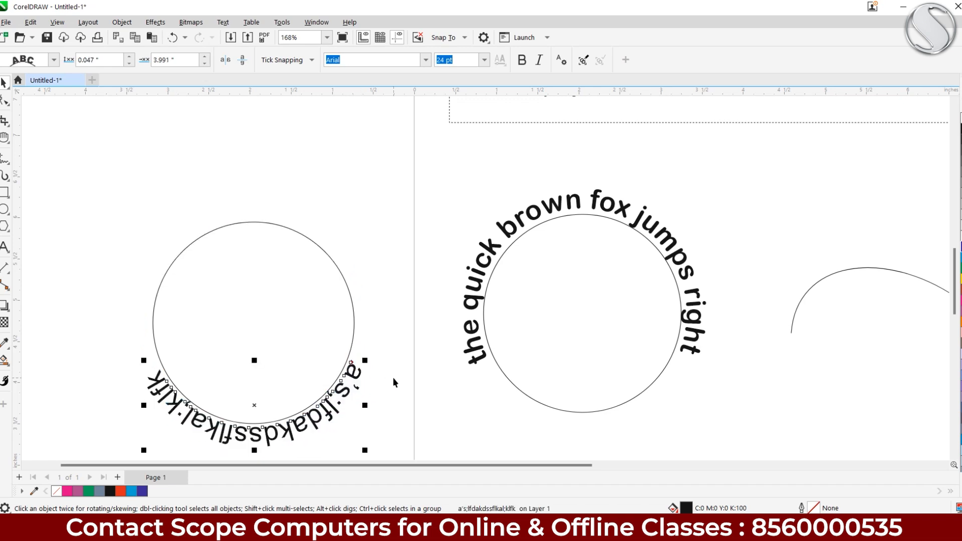
{"action": "left_click", "coordinate": [225, 59]}
{"action": "left_click", "coordinate": [242, 60]}
Offset the fitted text slightly outward from the circle and check the result
{"action": "left_click_drag", "start_coordinate": [251, 280], "coordinate": [256, 191]}
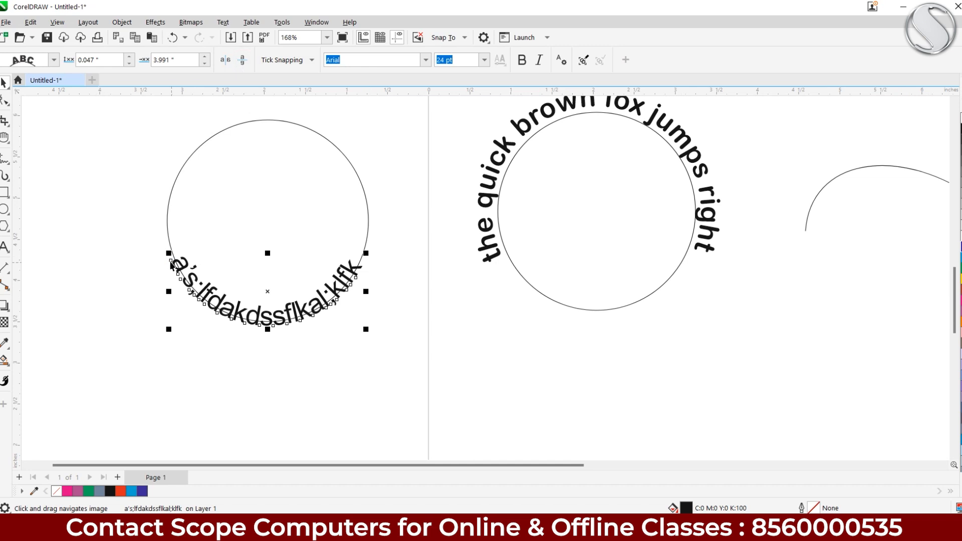
{"action": "left_click", "coordinate": [185, 314]}
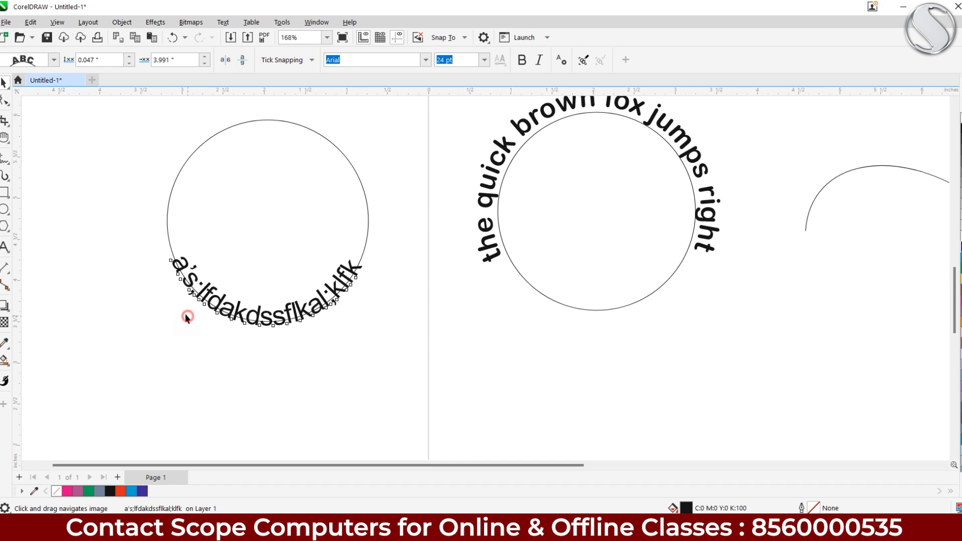
{"action": "left_click", "coordinate": [176, 274]}
{"action": "left_click_drag", "start_coordinate": [171, 261], "coordinate": [165, 300]}
{"action": "left_click", "coordinate": [185, 380]}
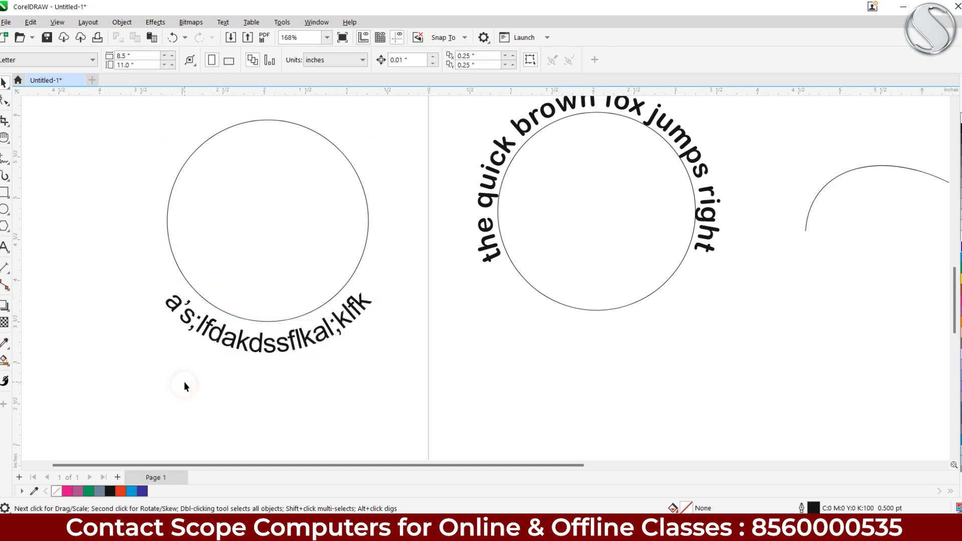
{"action": "left_click", "coordinate": [224, 345]}
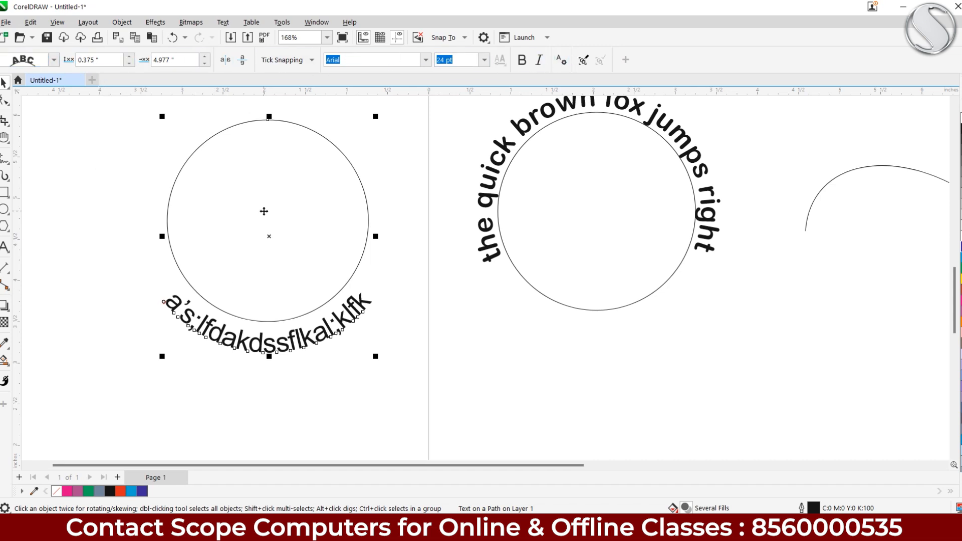
{"action": "scroll", "coordinate": [391, 170], "scroll_direction": "down", "scroll_amount": 5}
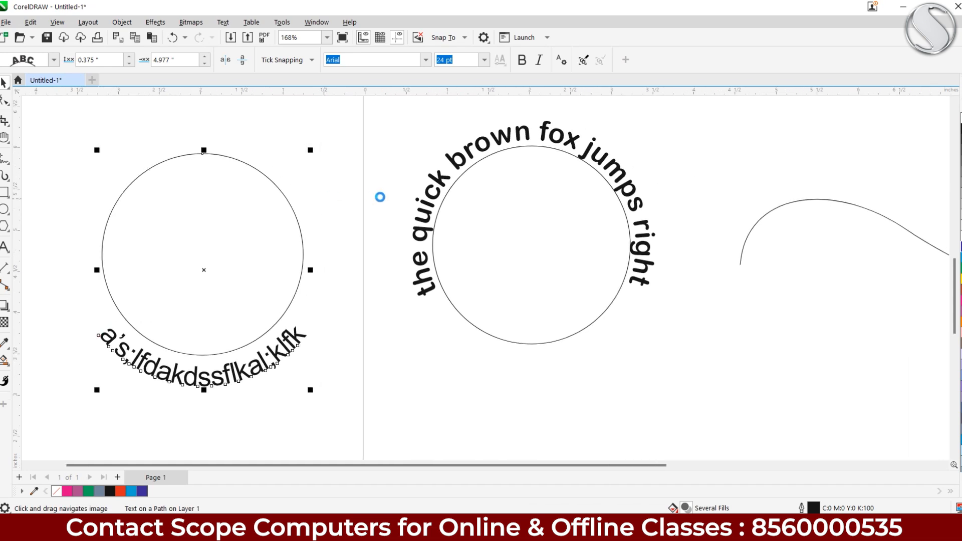
{"action": "left_click_drag", "start_coordinate": [333, 240], "coordinate": [304, 273]}
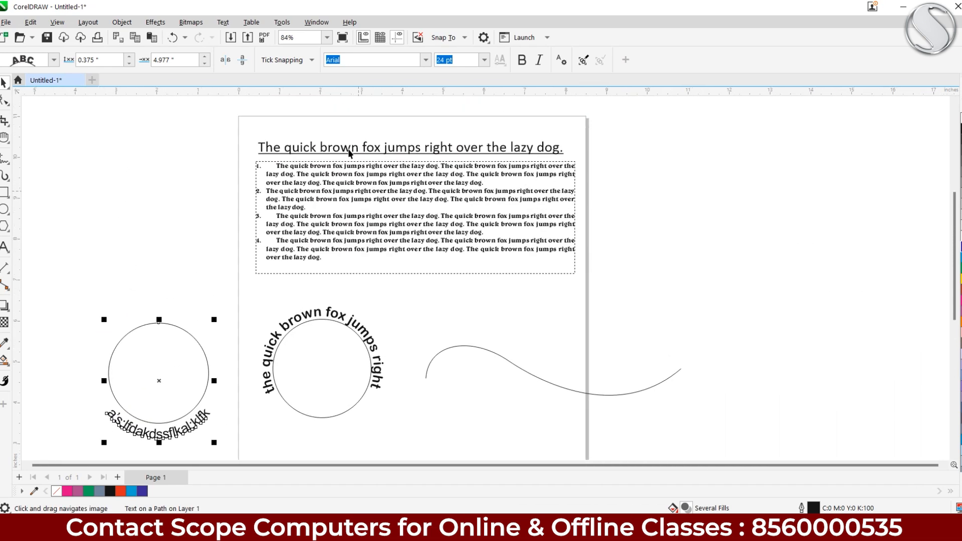
{"action": "left_click", "coordinate": [345, 147]}
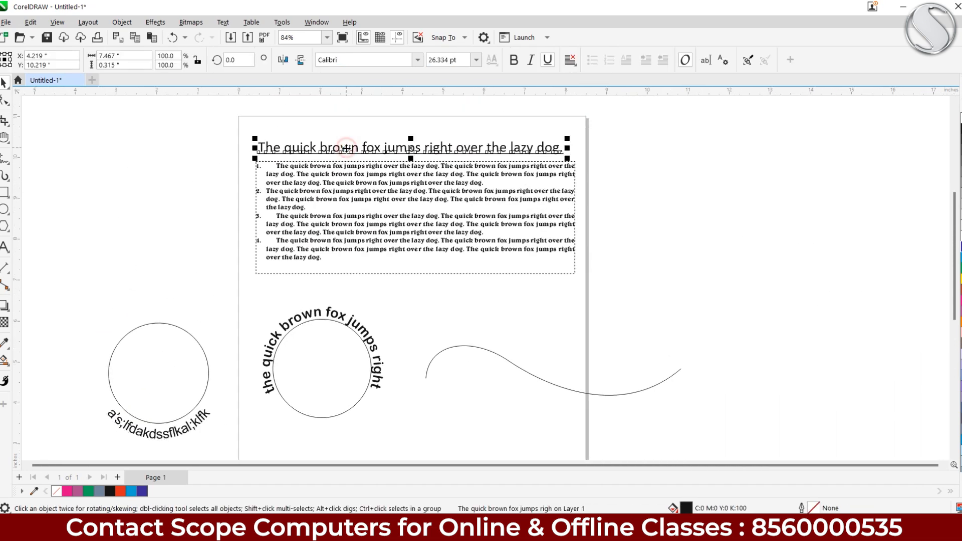
{"action": "left_click", "coordinate": [331, 214]}
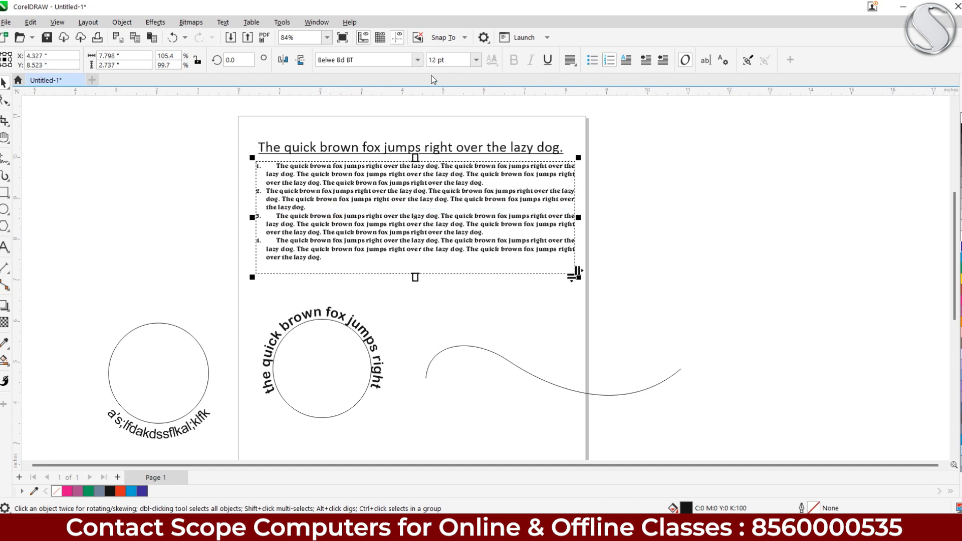
{"action": "left_click_drag", "start_coordinate": [185, 395], "coordinate": [230, 302]}
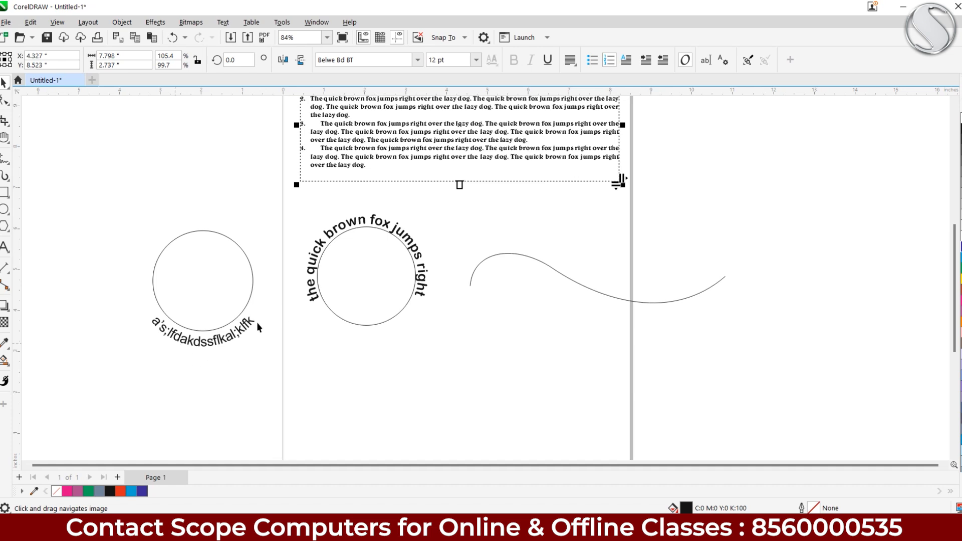
{"action": "left_click_drag", "start_coordinate": [357, 254], "coordinate": [277, 317]}
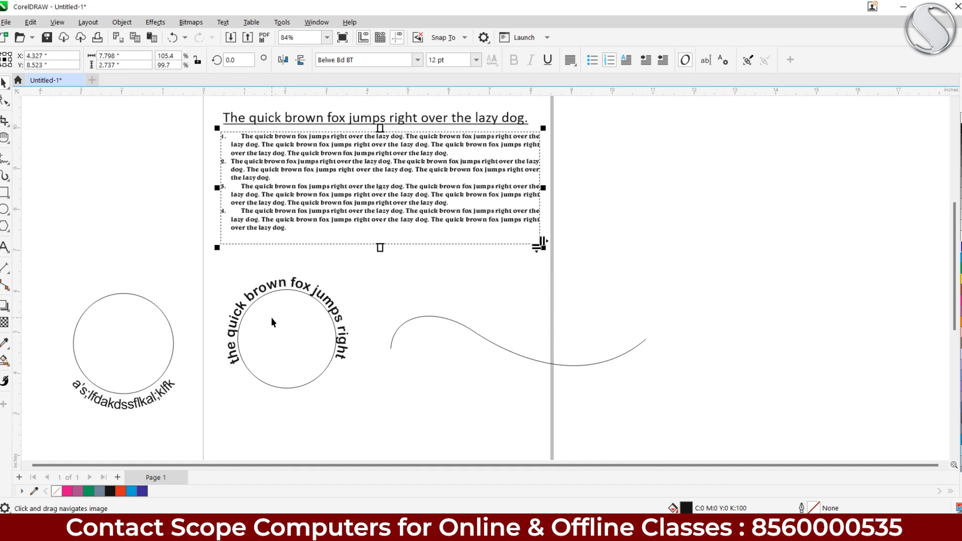